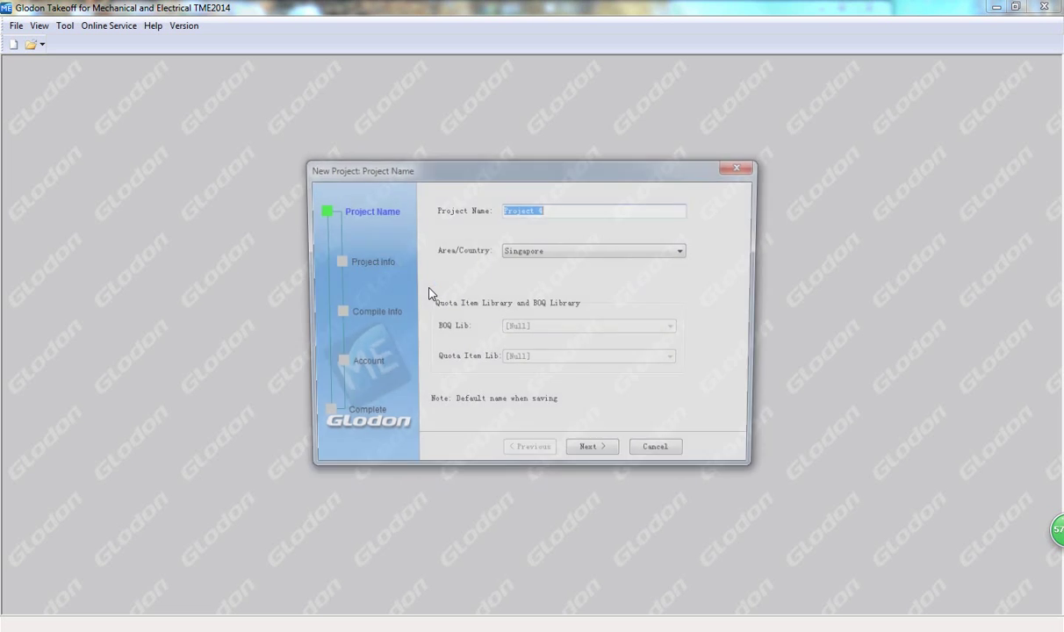
Step: Create a new project named ACMV
type("ACMV")
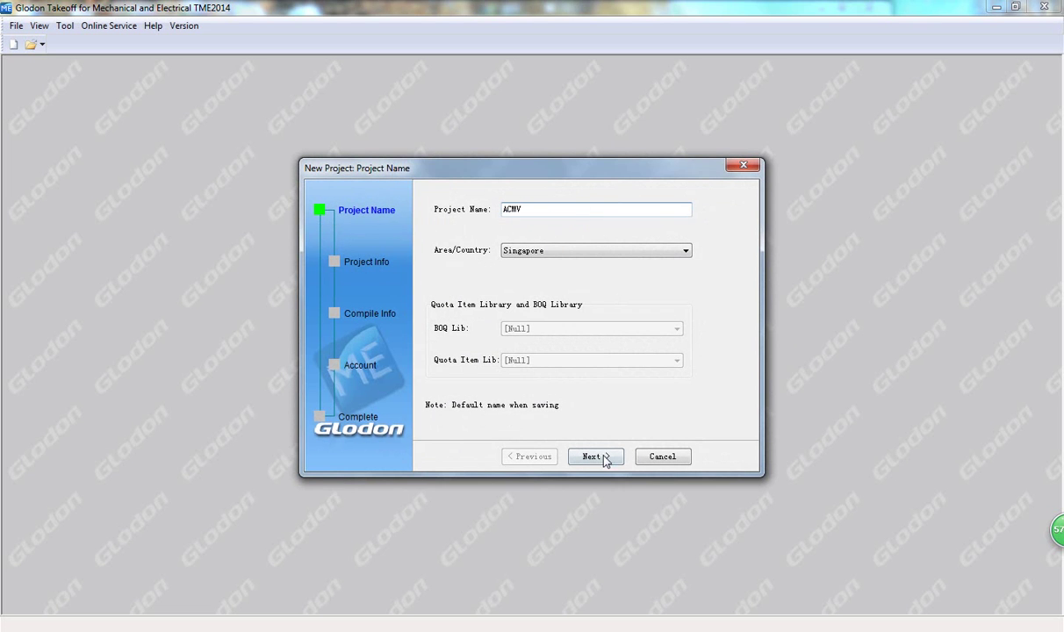
left_click(322, 425)
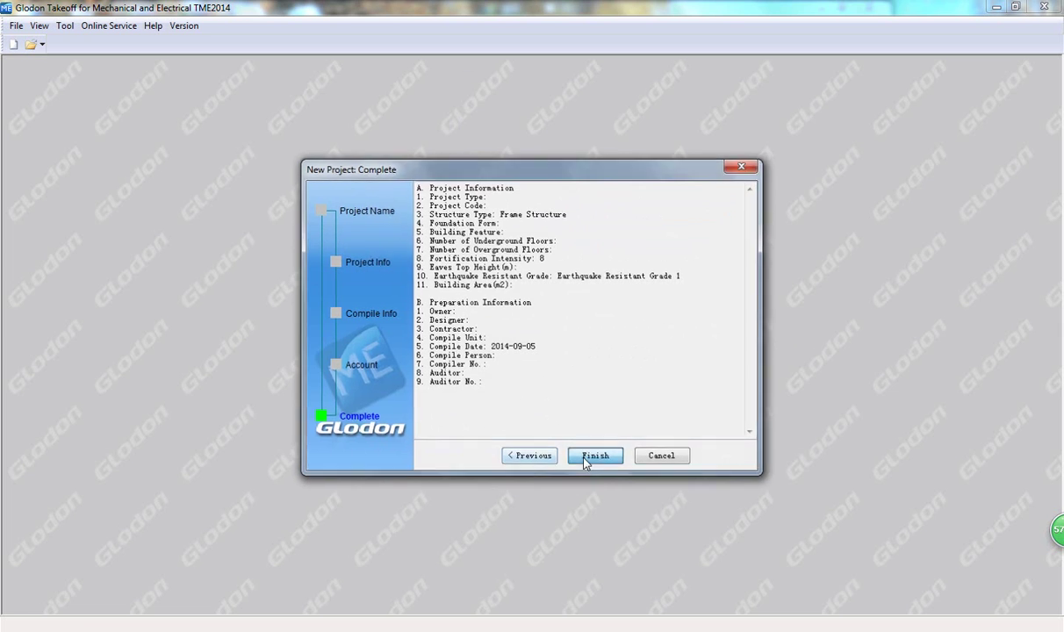
left_click(584, 457)
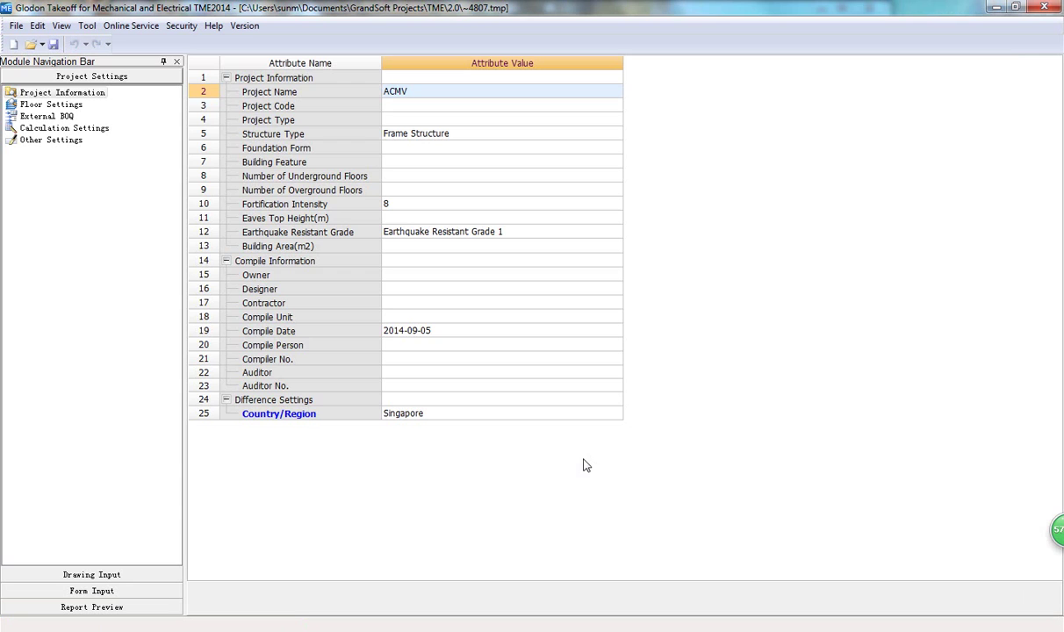
Step: Insert the 2nd and 3rd floors in Floor Settings, then move on to drawing input
left_click(31, 117)
left_click(30, 107)
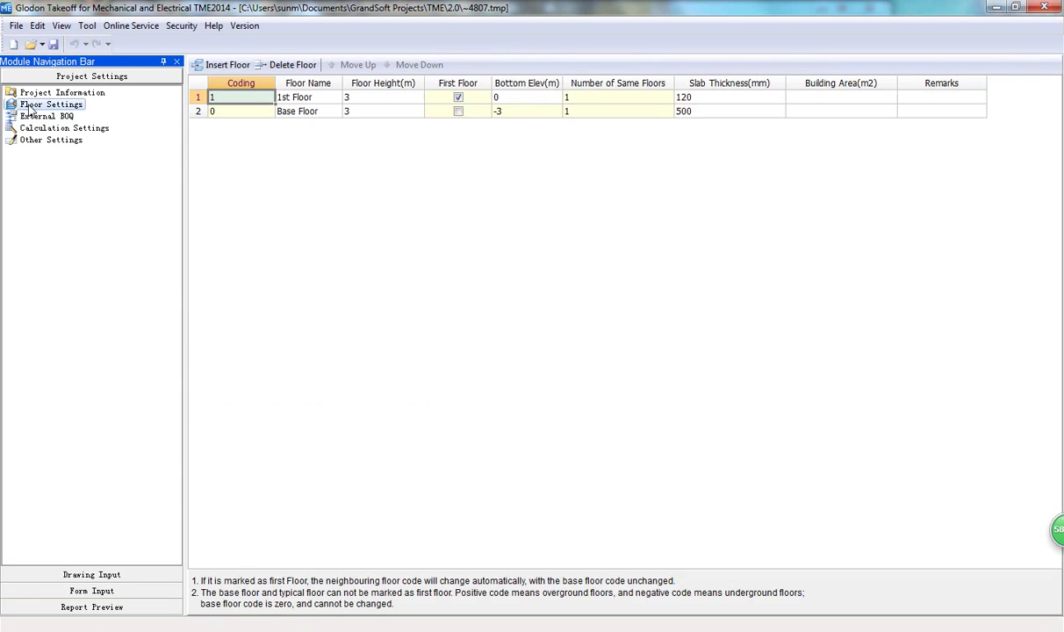
left_click(227, 65)
left_click(228, 65)
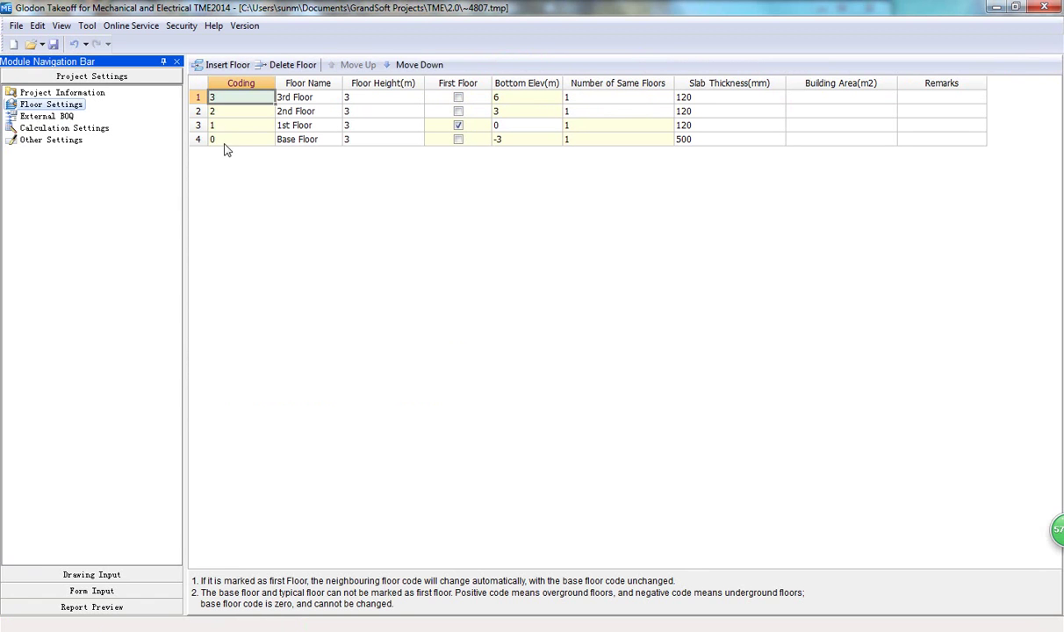
left_click(225, 140)
left_click(227, 65)
left_click(92, 575)
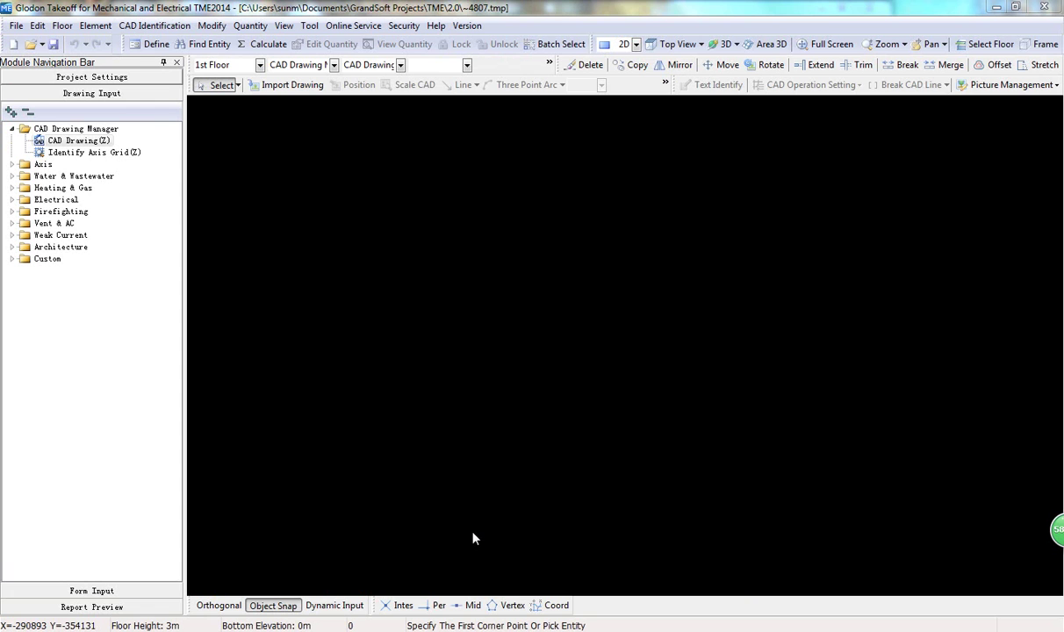
Step: Import acmv-1st stair plan.dwg onto the 1st Floor without saving, accepting the default scale
left_click(293, 85)
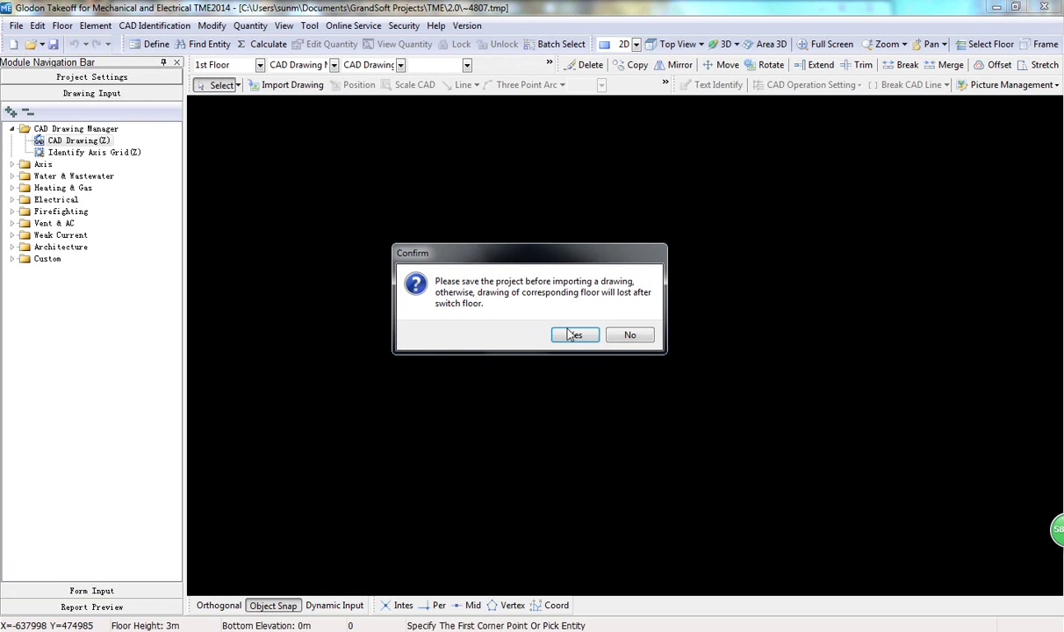
left_click(640, 333)
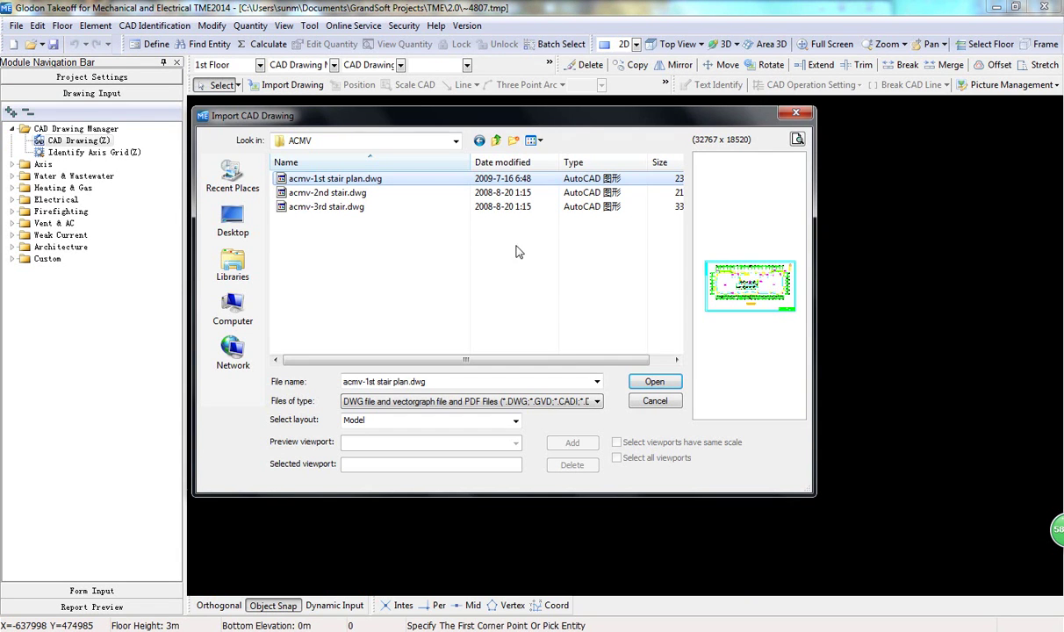
left_click(656, 382)
left_click(500, 361)
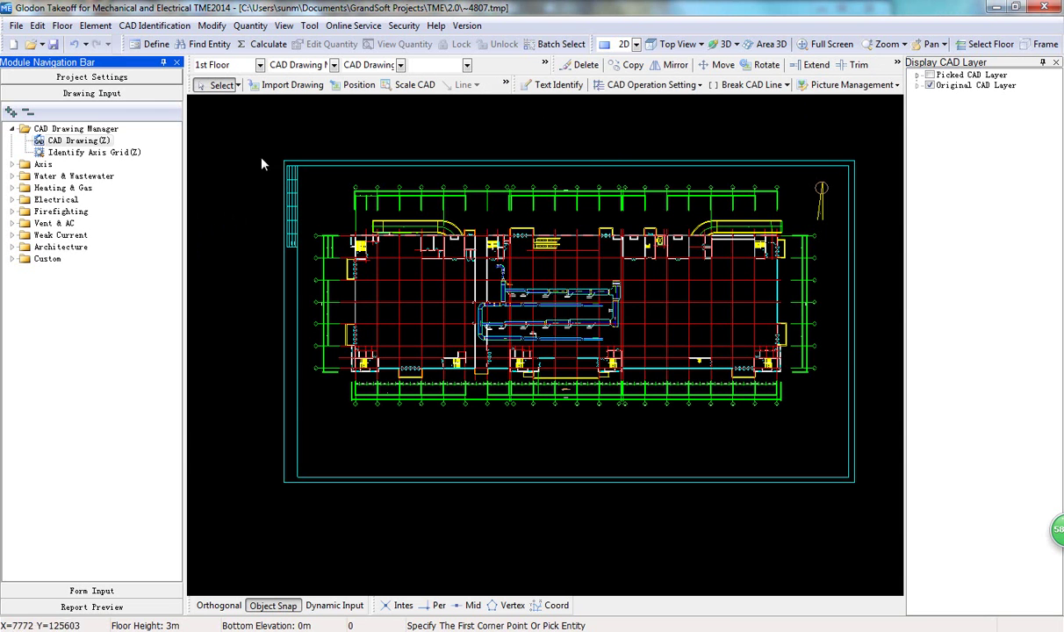
Step: Auto-identify the 1400x400 air duct from its two border lines
left_click(13, 224)
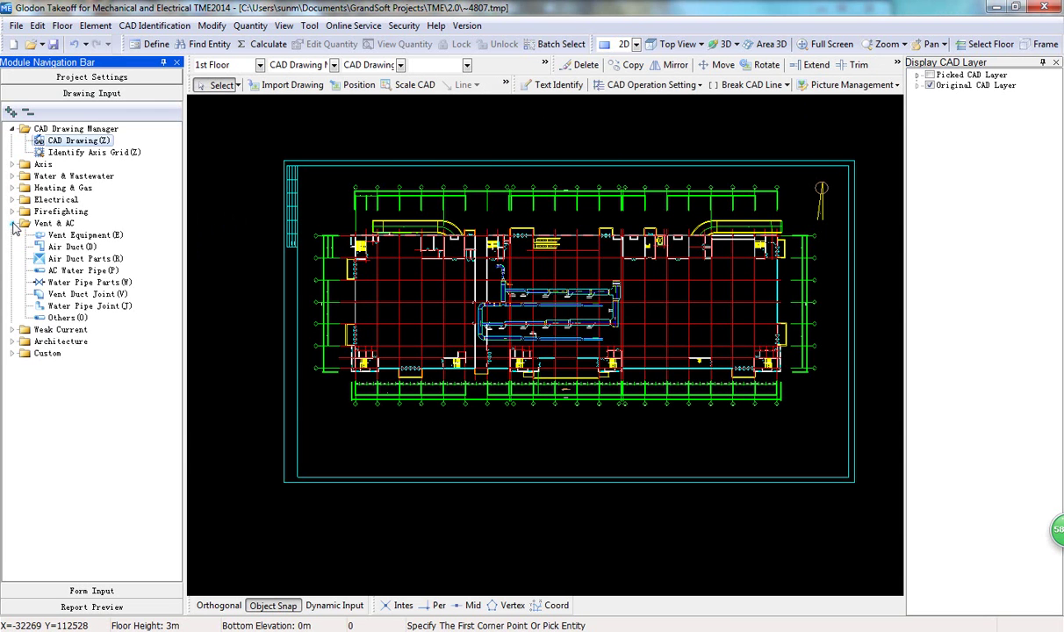
left_click(72, 248)
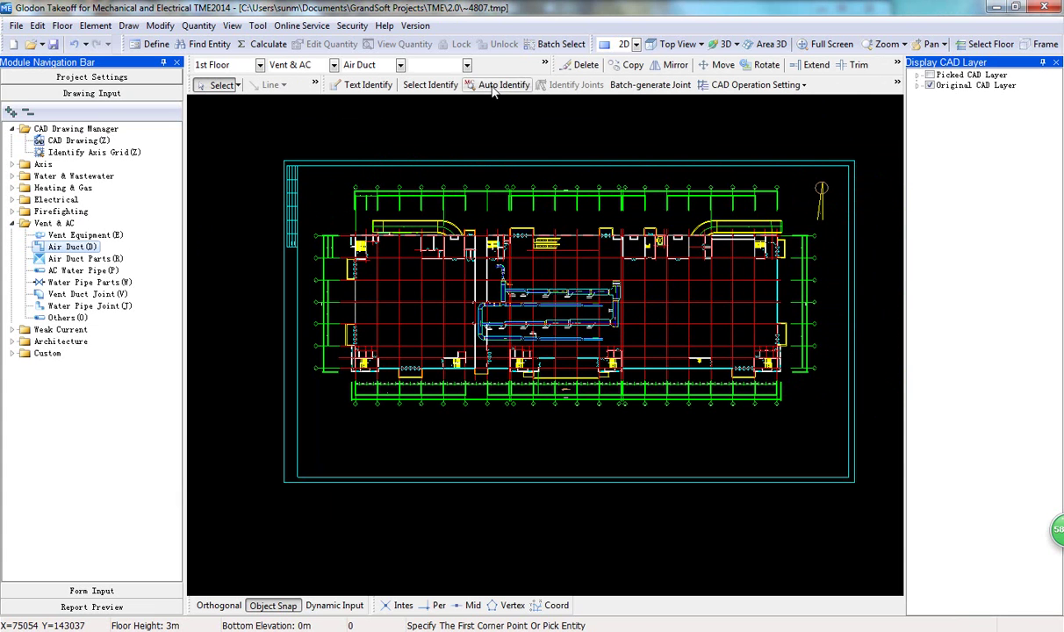
left_click(494, 86)
scroll(501, 341, "up", 5)
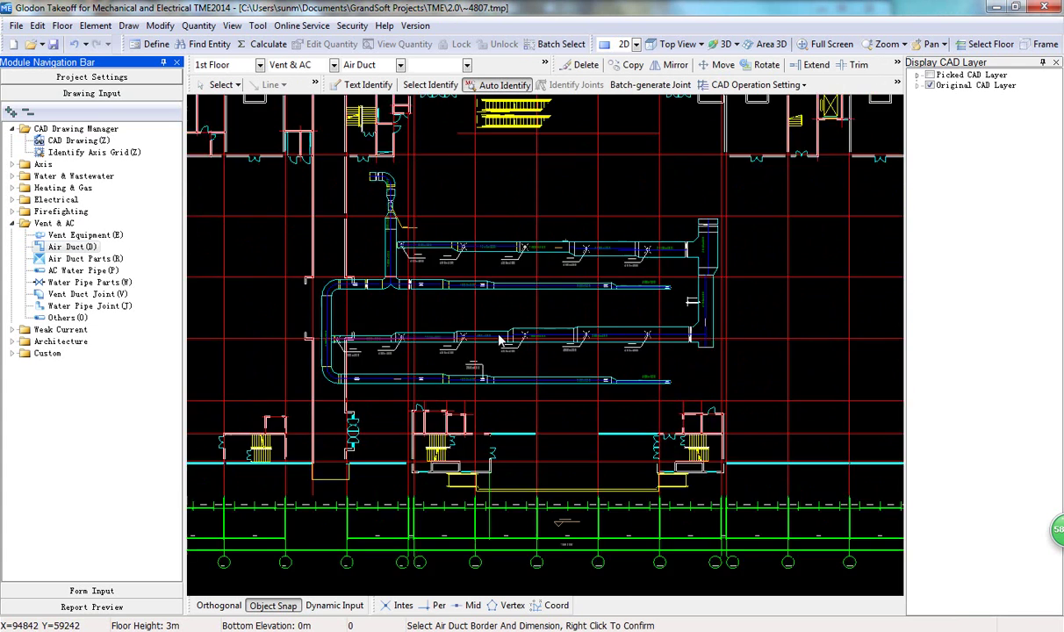
scroll(500, 340, "up", 5)
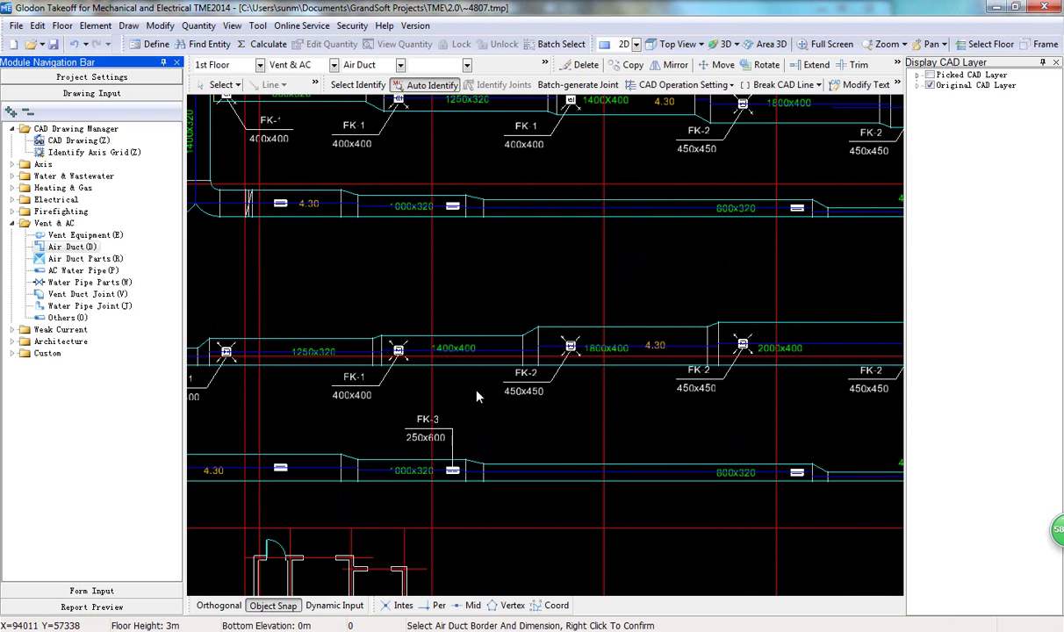
left_click(462, 364)
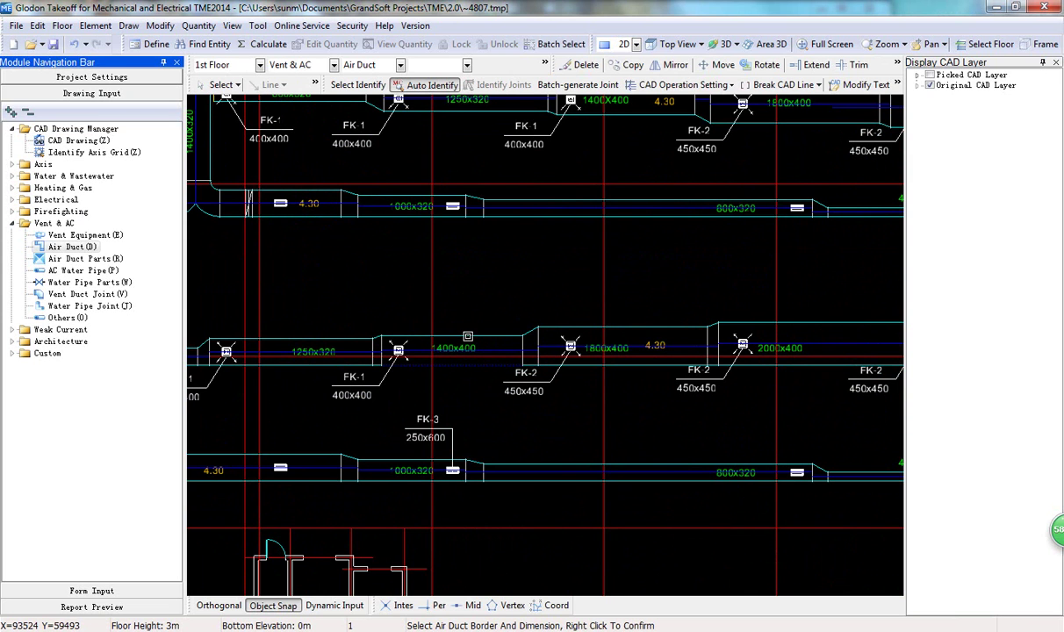
left_click(467, 336)
right_click(489, 403)
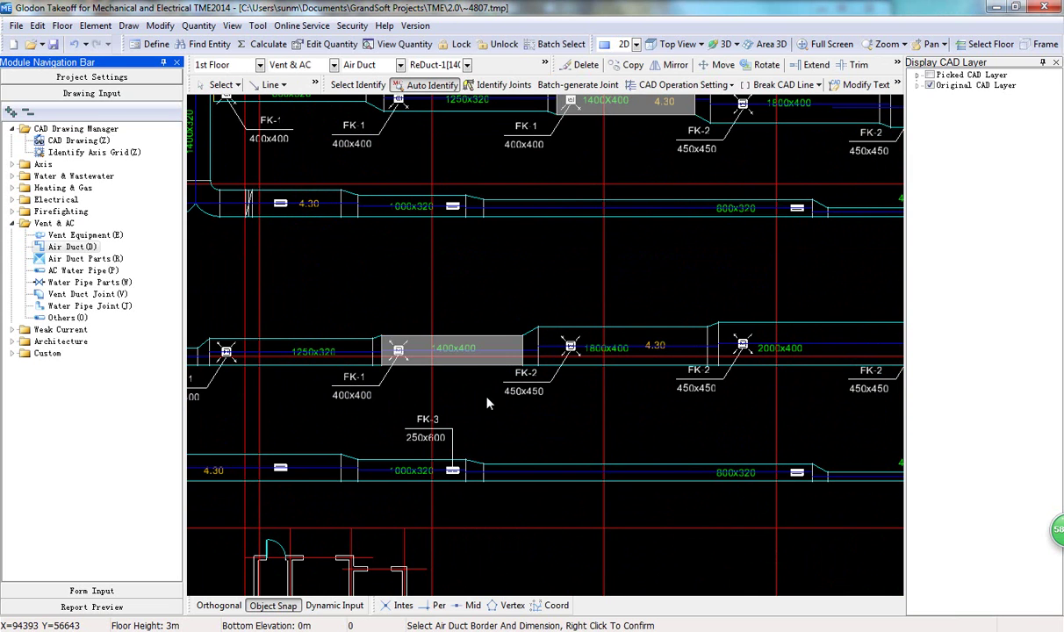
Step: Identify the 800x320 duct from its borders, then generate all remaining ducts
scroll(503, 367, "down", 3)
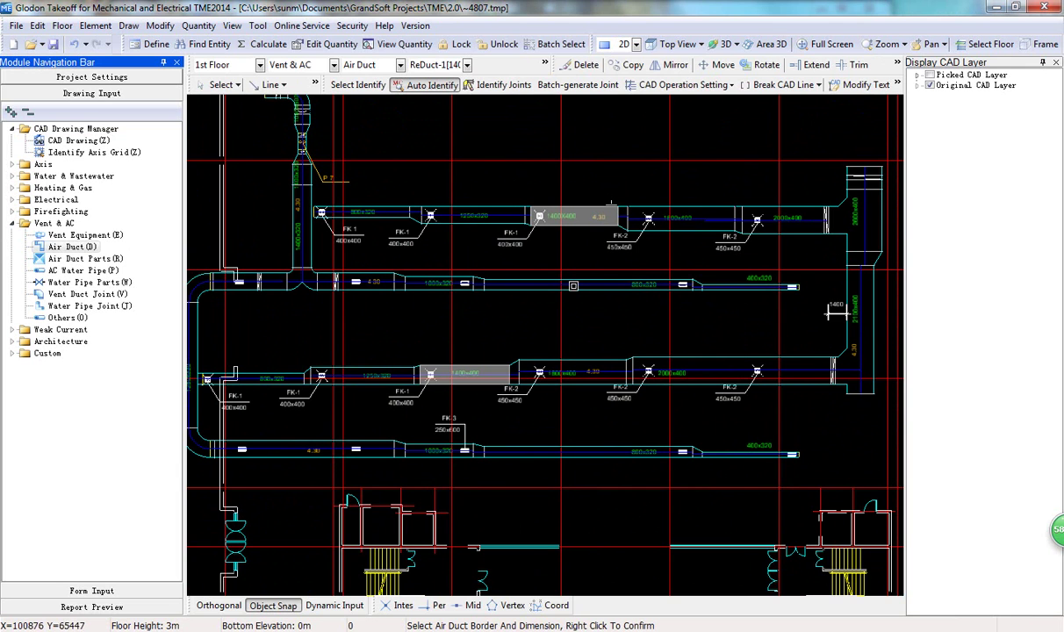
left_click(562, 279)
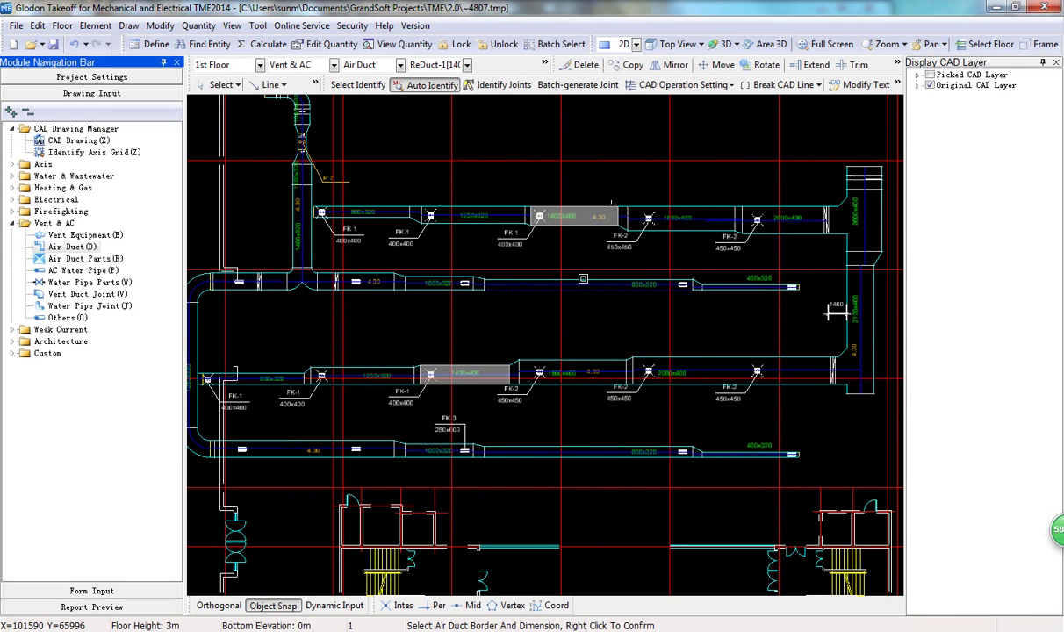
left_click(656, 283)
scroll(656, 283, "up", 3)
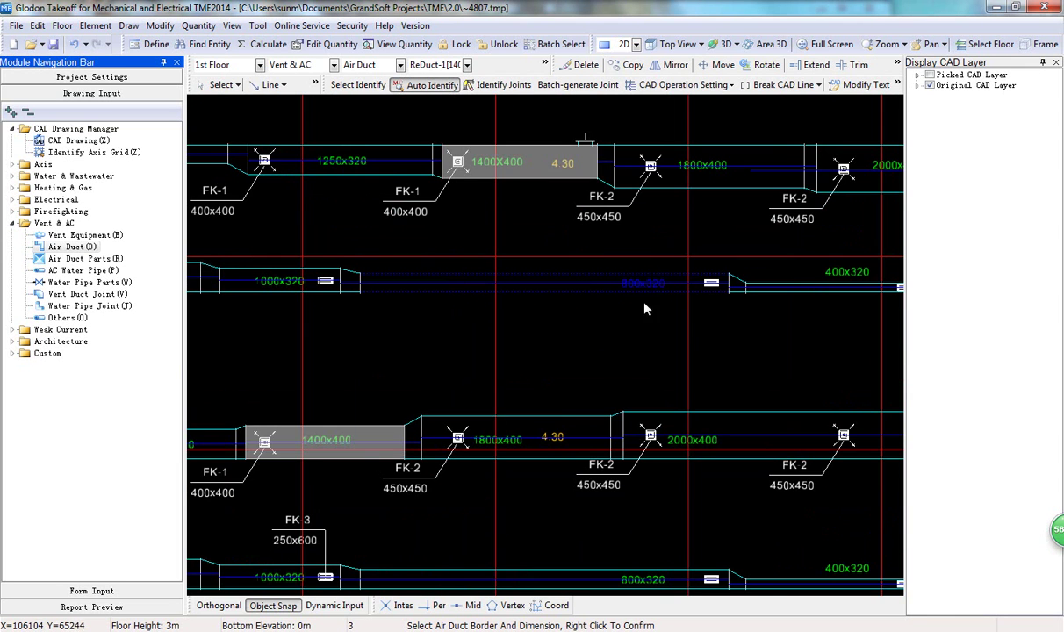
right_click(646, 318)
scroll(646, 318, "down", 3)
middle_click_drag(491, 331, 533, 334)
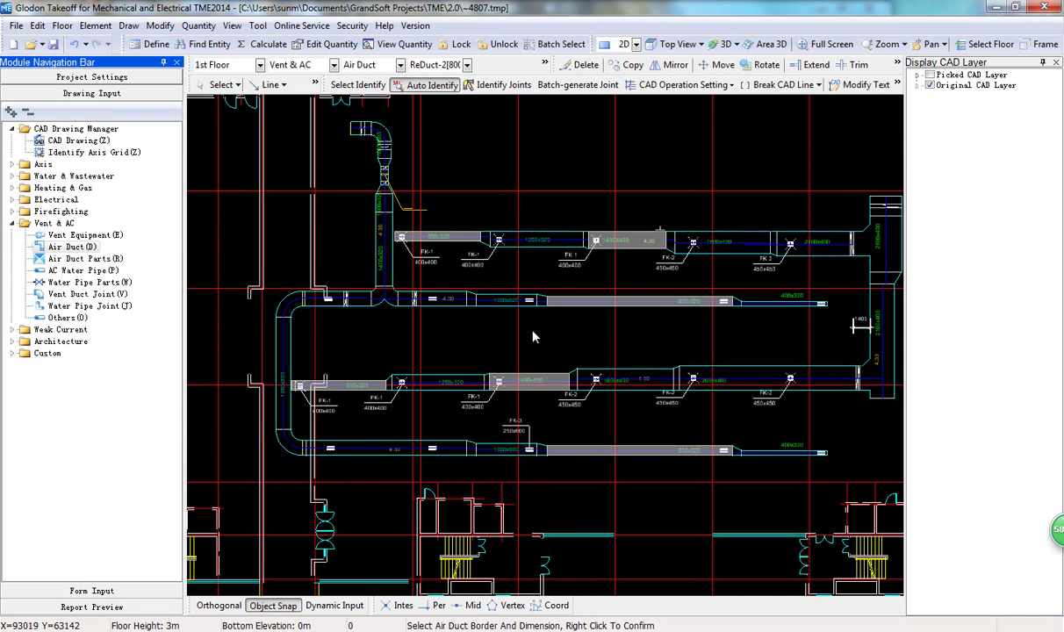
right_click(531, 335)
scroll(531, 334, "down", 2)
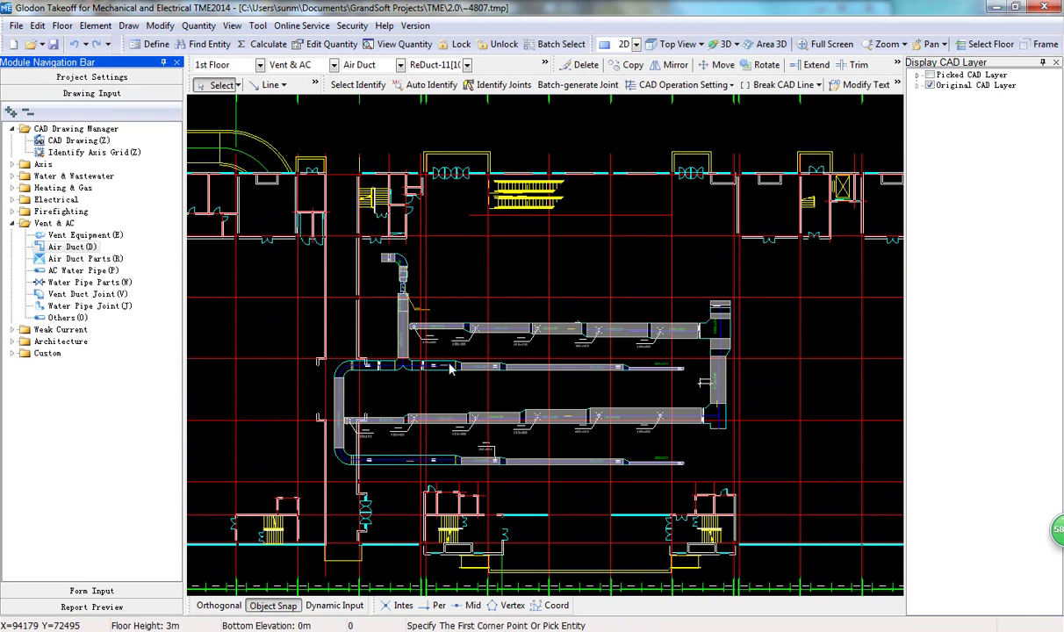
scroll(450, 369, "up", 6)
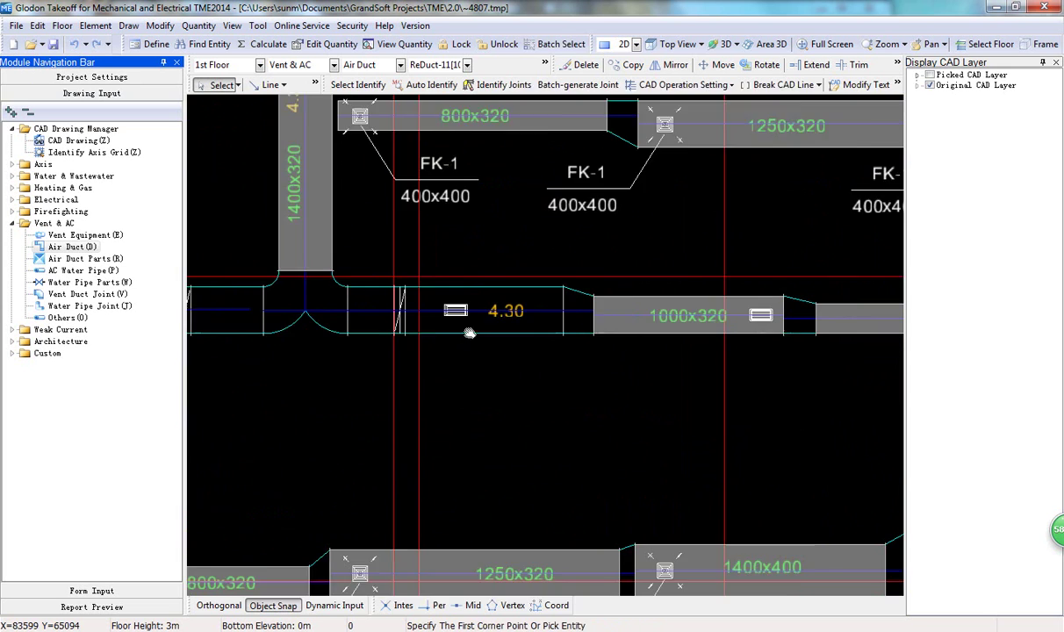
middle_click_drag(470, 334, 684, 312)
scroll(387, 307, "down", 1)
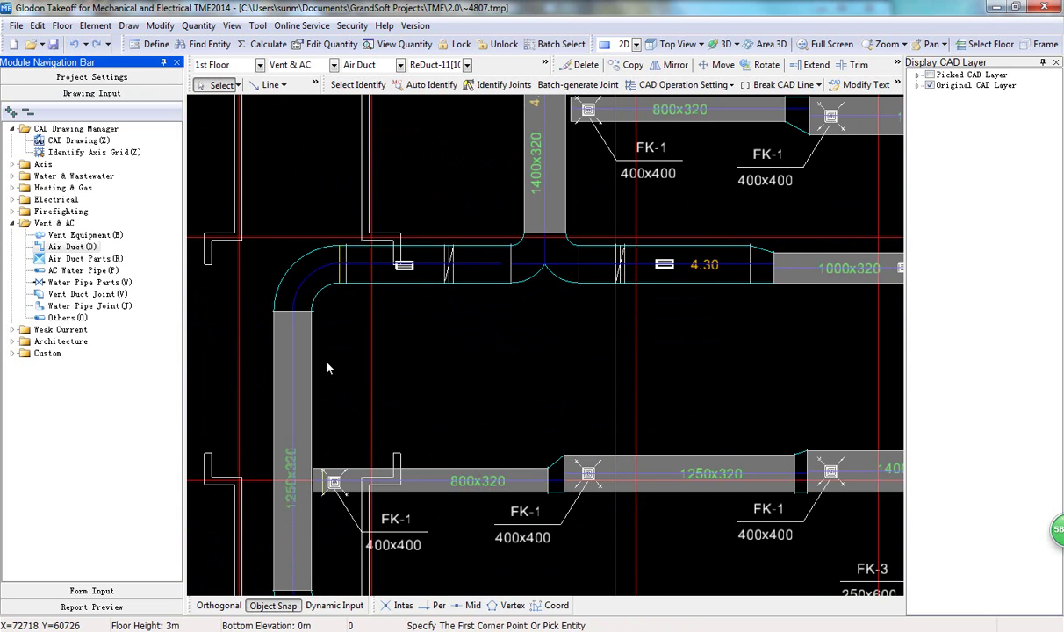
Step: With the 1250x320 duct as pattern, draw a duct from the elbow to the tee
left_click(509, 85)
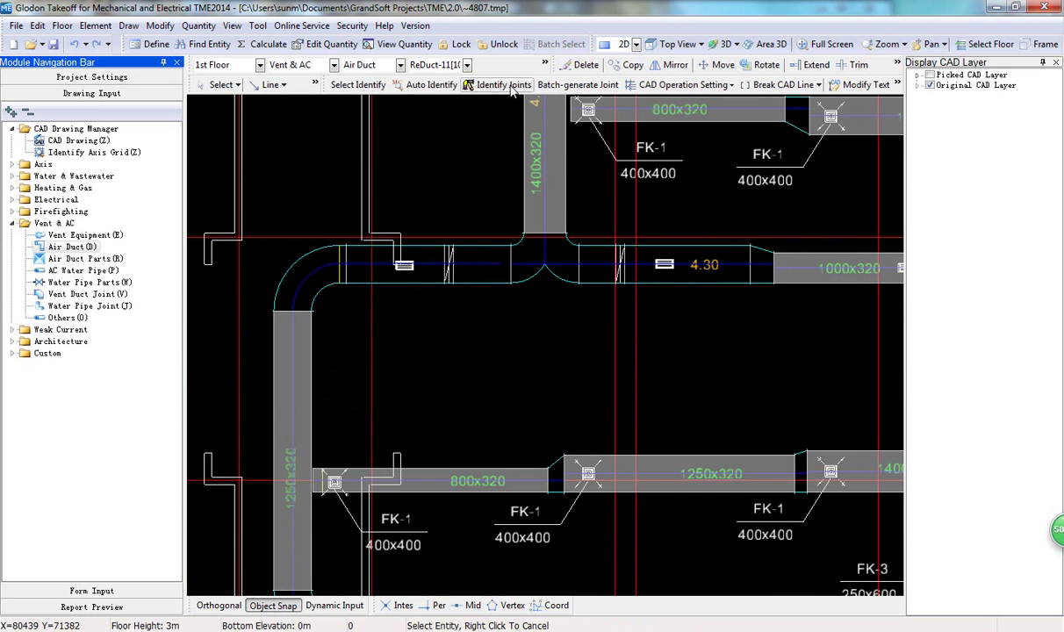
left_click(294, 396)
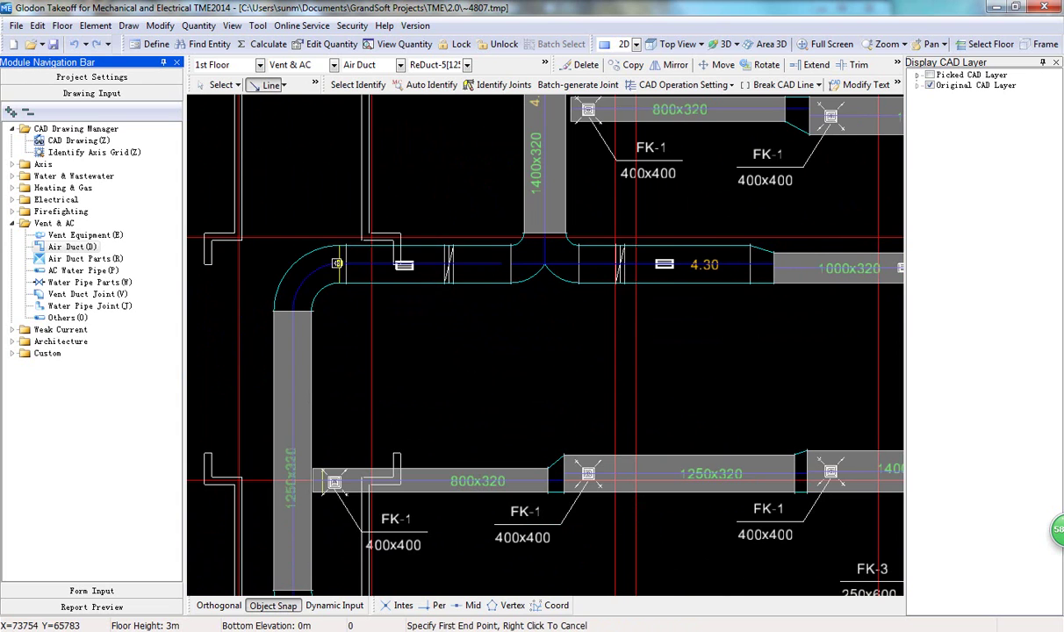
left_click(339, 263)
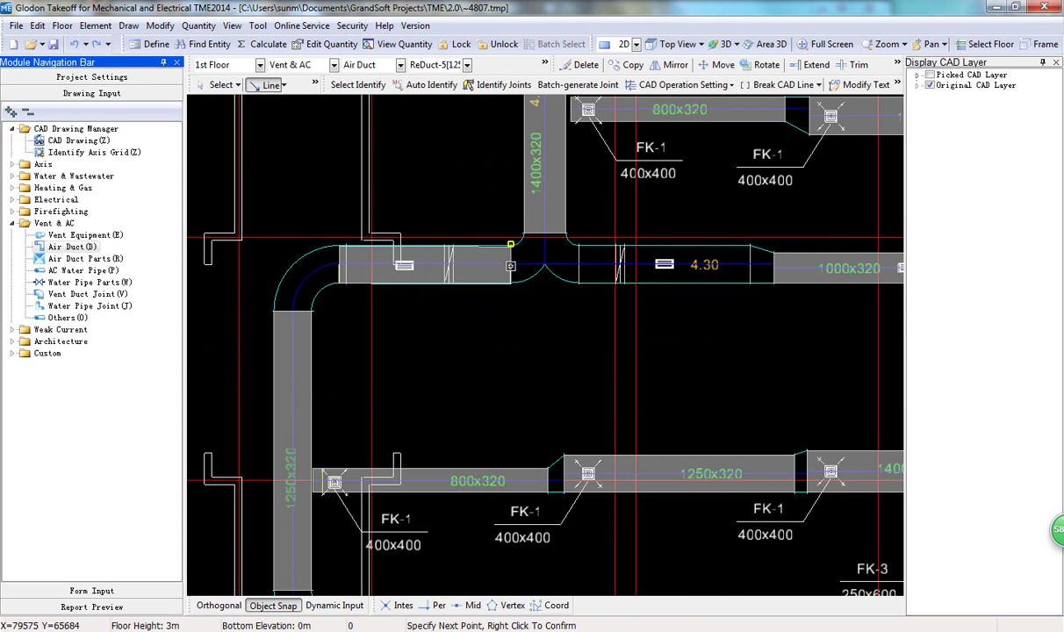
left_click(511, 264)
right_click(513, 263)
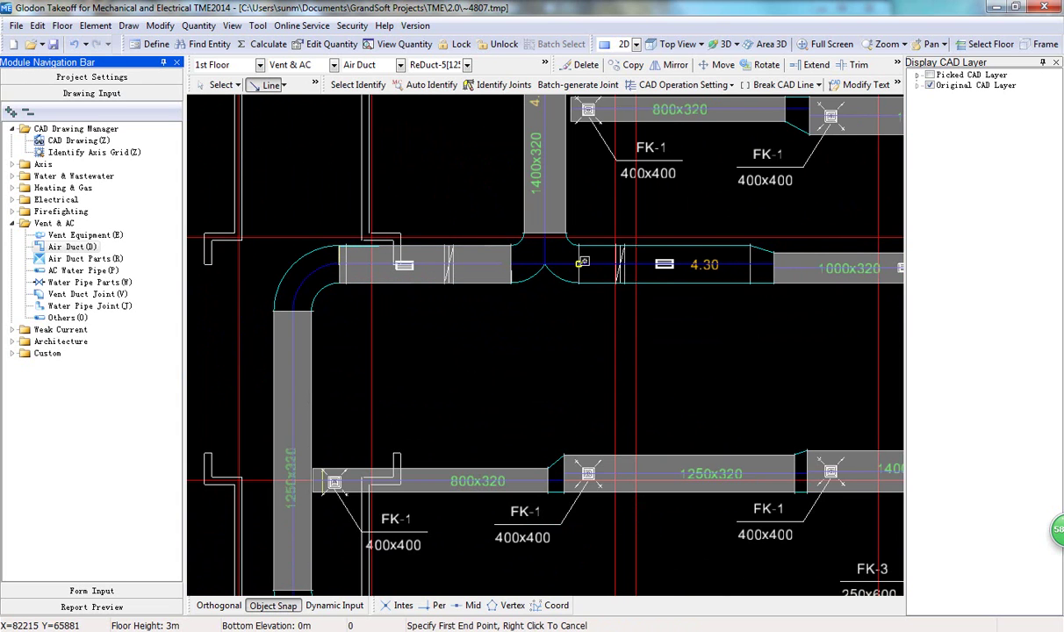
Step: Draw a duct segment from the tee's far side along the lower run past the grille
left_click(578, 264)
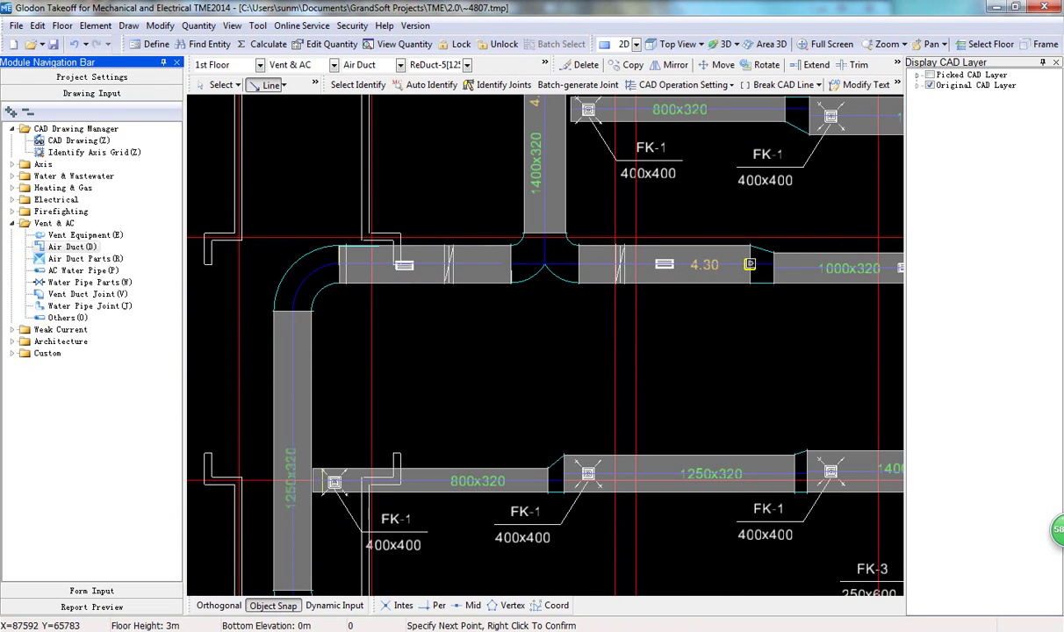
scroll(641, 289, "down", 3)
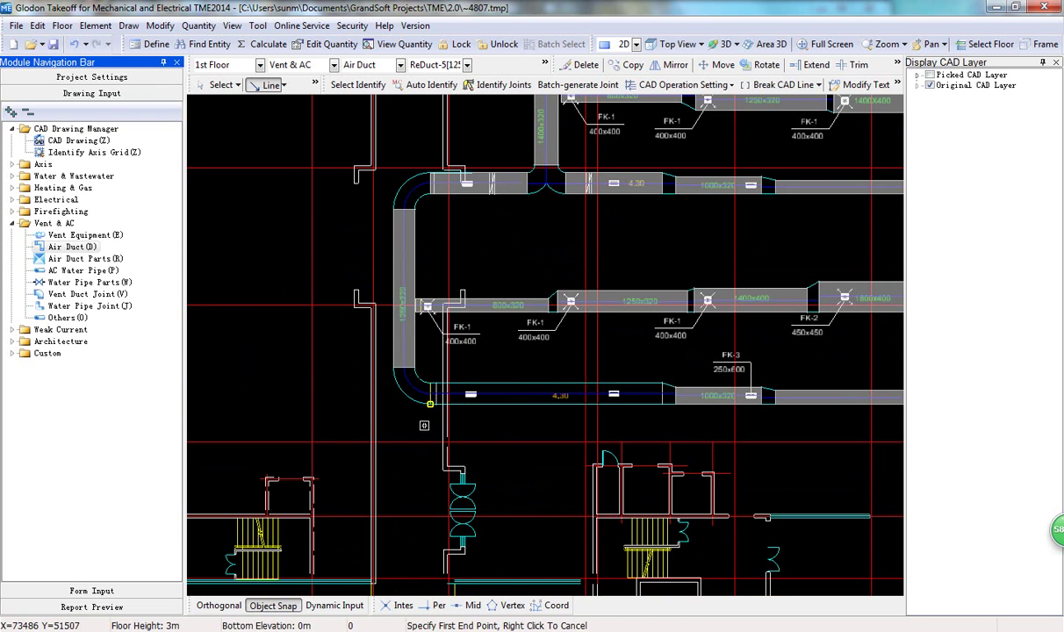
middle_click_drag(402, 403, 428, 411)
scroll(428, 410, "up", 2)
left_click(410, 392)
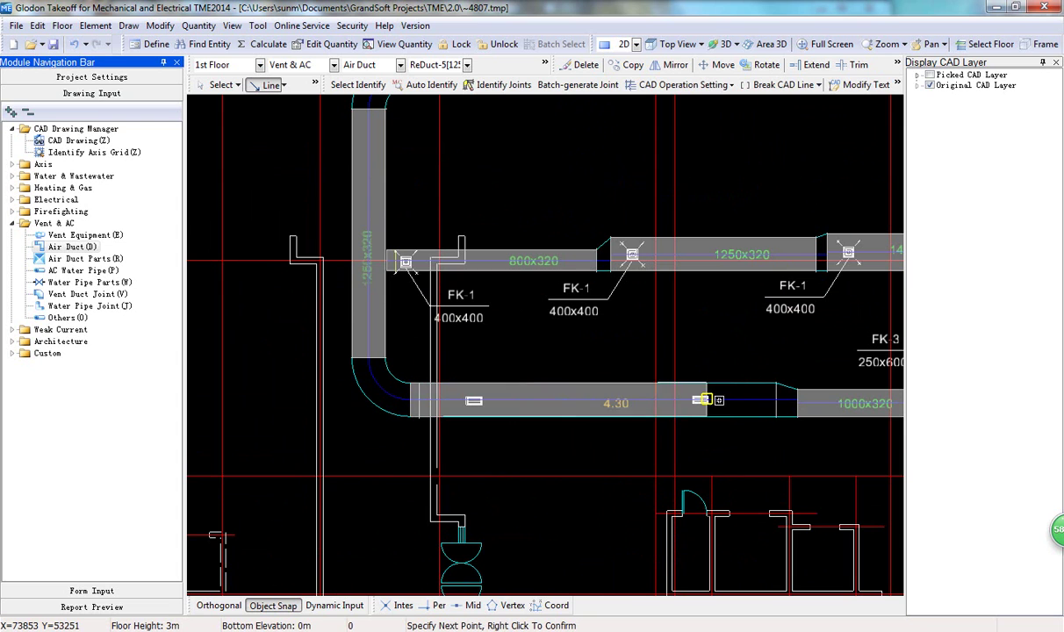
left_click(776, 401)
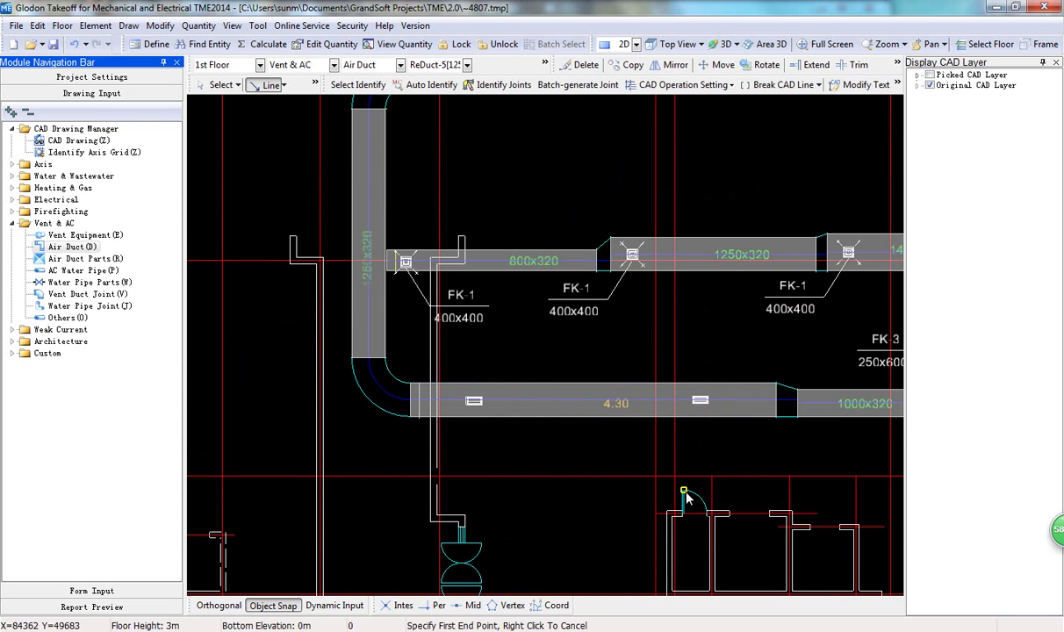
right_click(684, 491)
middle_click_drag(495, 105, 476, 238)
Step: Set Fill in Color to red for the two upper ReDuct-5 duct segments
left_click(516, 208)
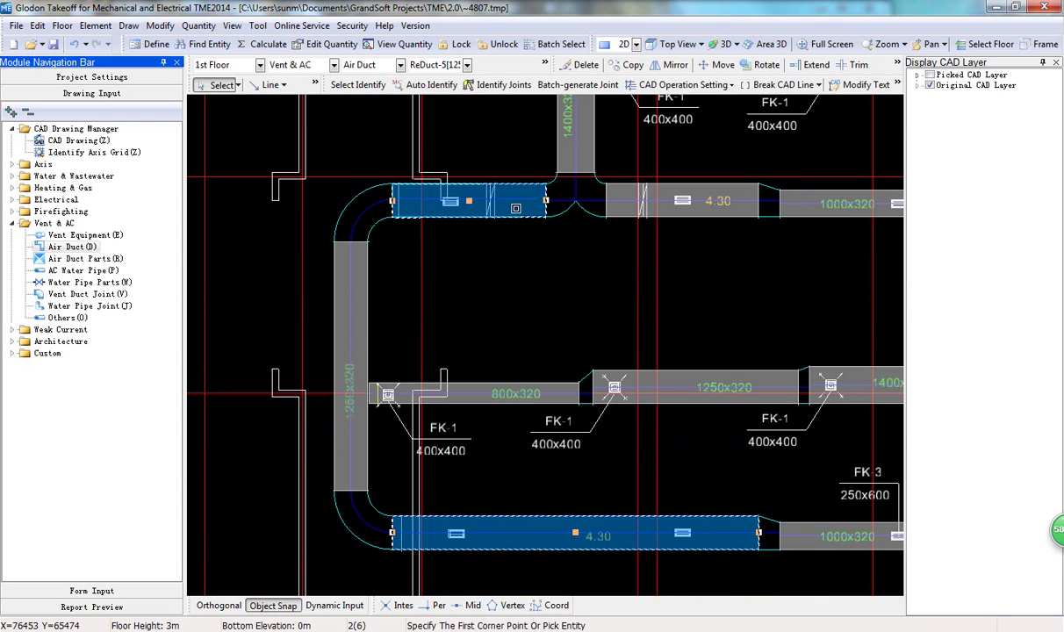
left_click(667, 201)
left_click(545, 65)
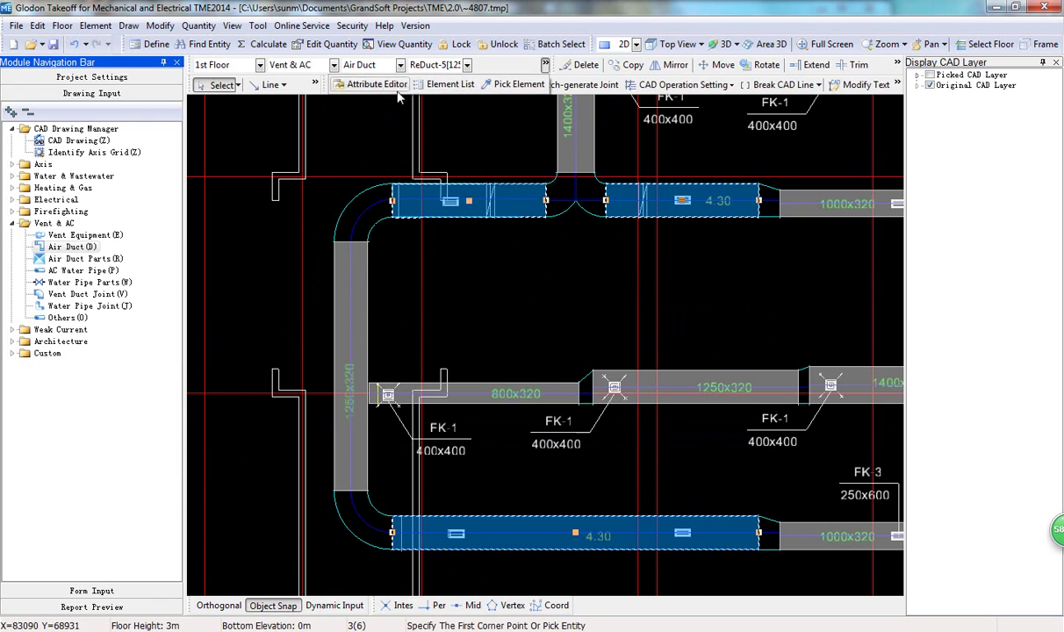
left_click(372, 85)
left_click(321, 361)
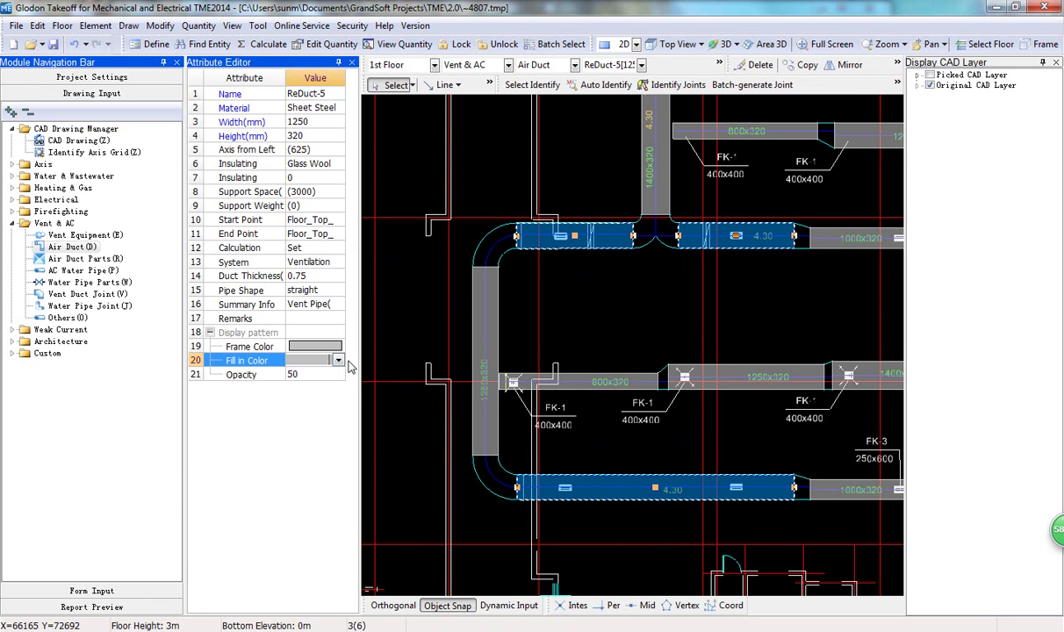
left_click(338, 361)
left_click(309, 454)
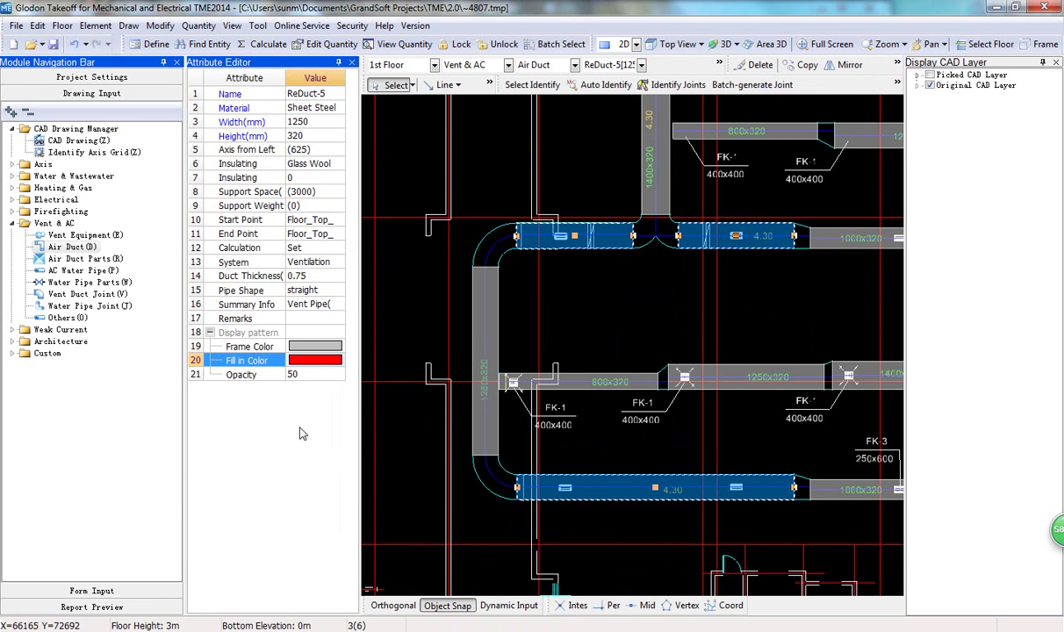
left_click(384, 86)
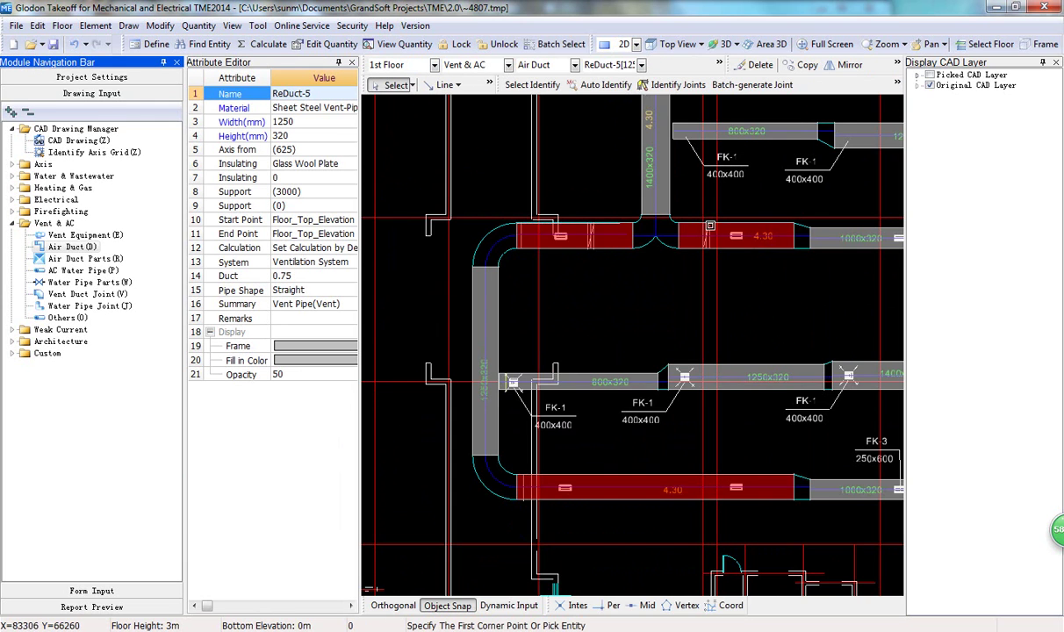
scroll(617, 221, "down", 2)
scroll(618, 221, "down", 4)
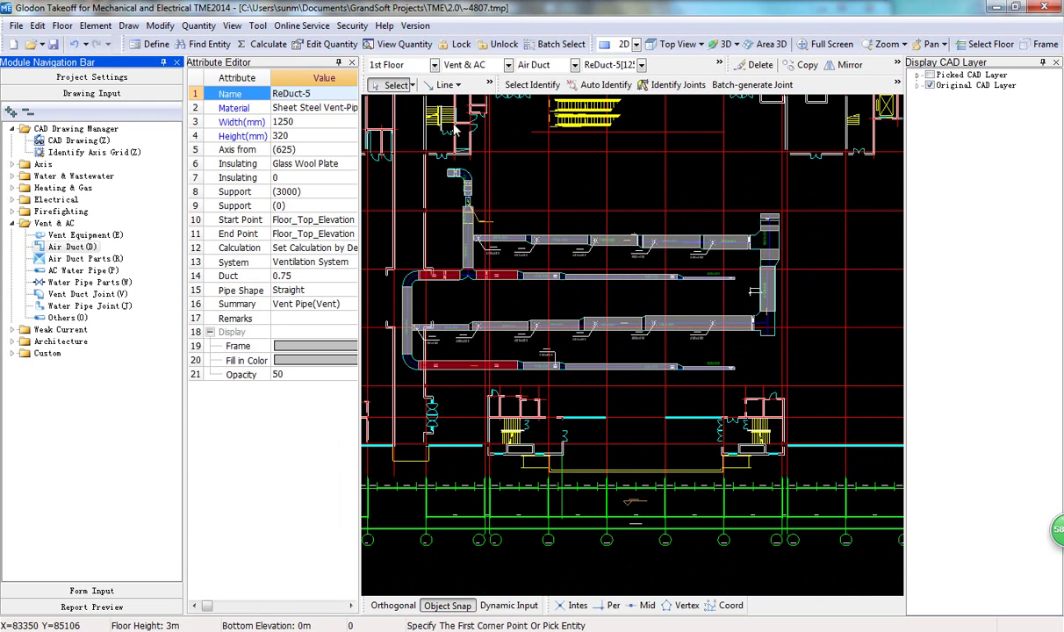
left_click(350, 63)
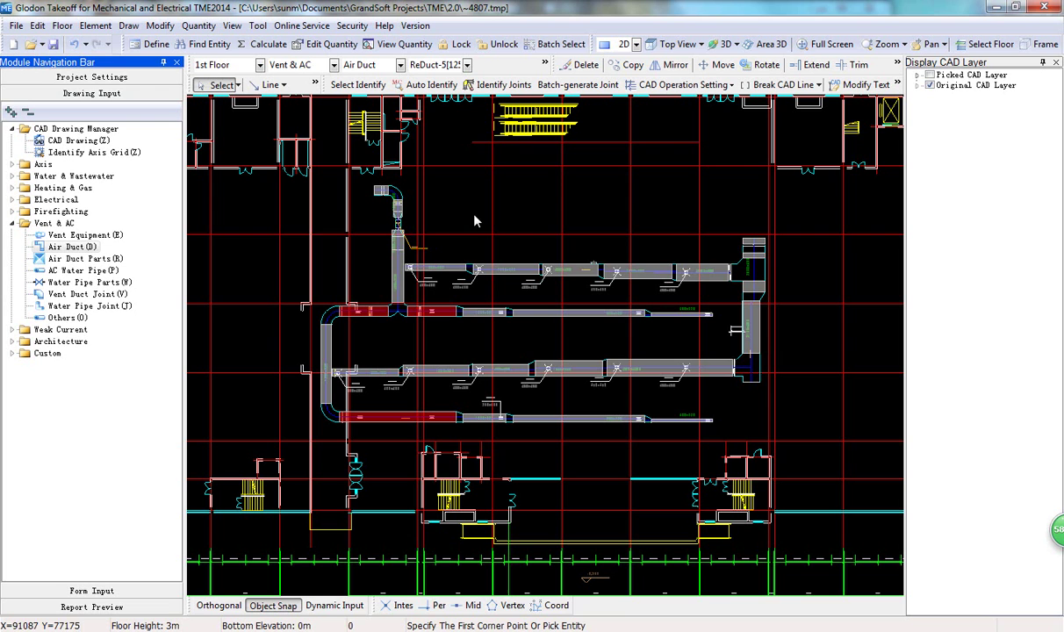
Step: Window-select every 1st-floor air duct and set its System attribute to SAD
left_click(246, 136)
left_click(809, 451)
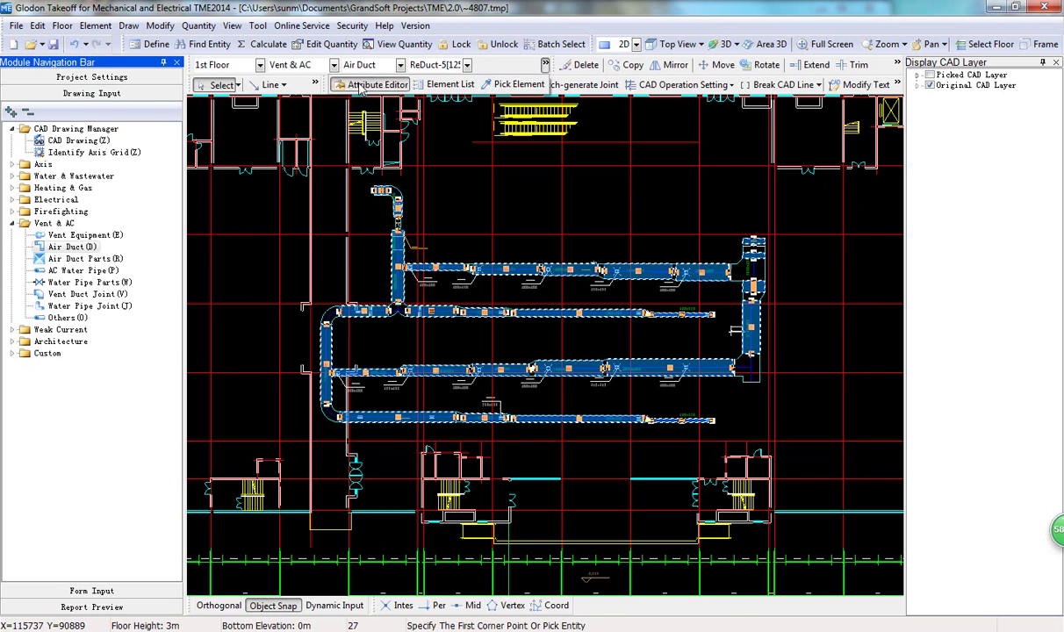
left_click(316, 83)
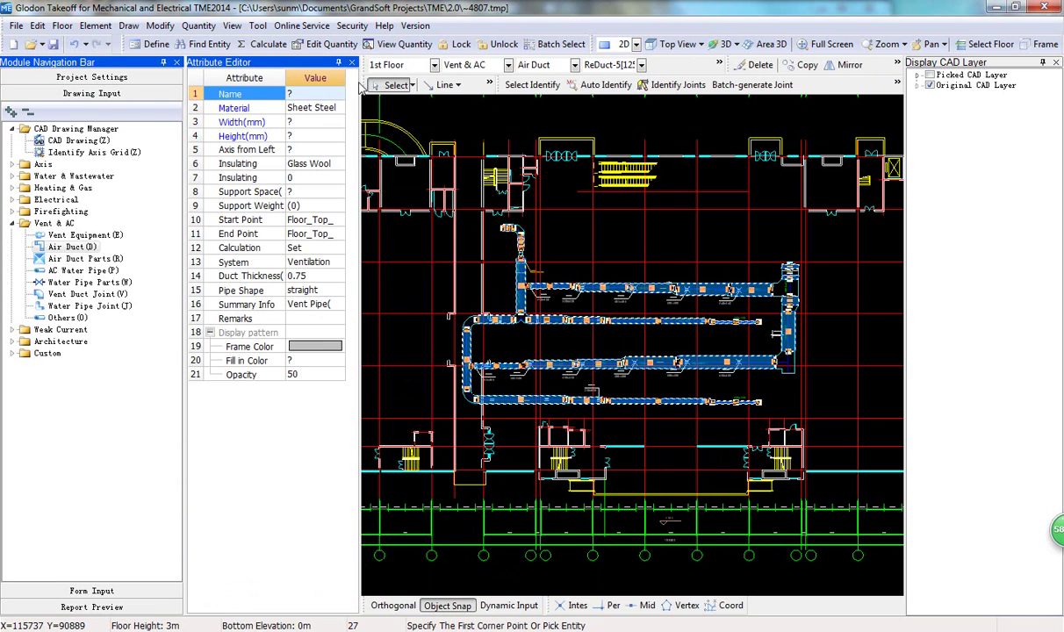
left_click(318, 263)
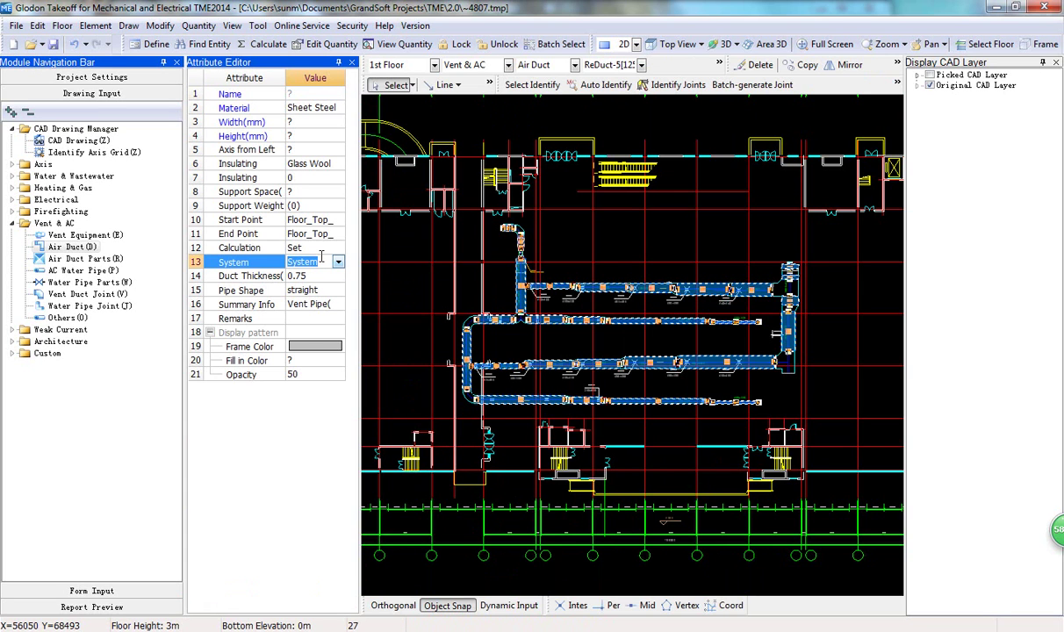
type("SAD")
key("Return")
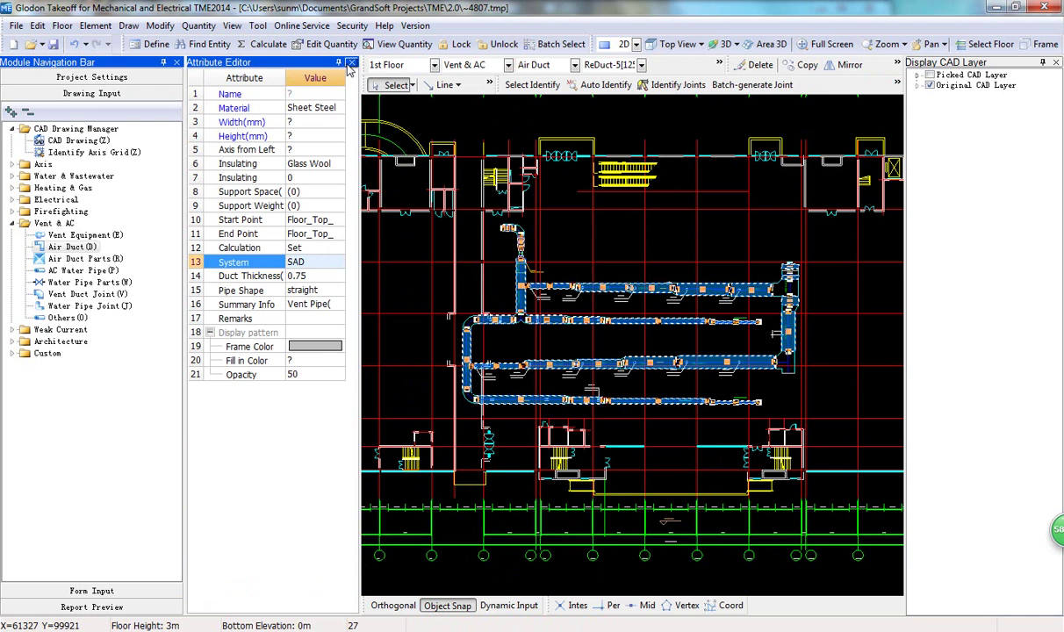
left_click(351, 63)
left_click(219, 85)
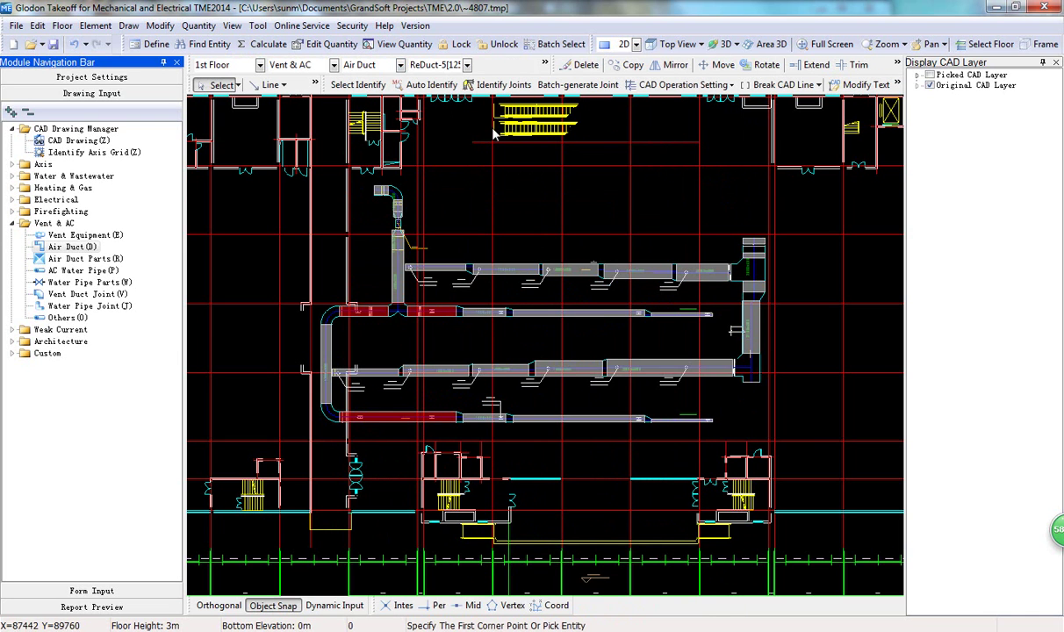
Step: Batch-generate elbow and tee joints on all duct runs, then add joints to the left vertical duct
left_click(562, 85)
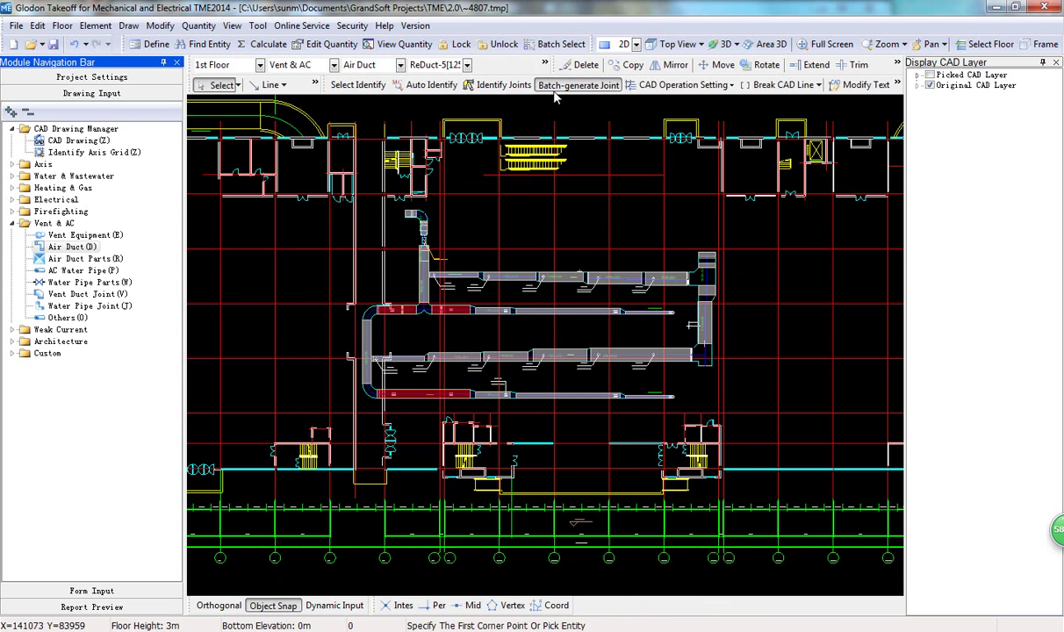
left_click_drag(274, 156, 777, 430)
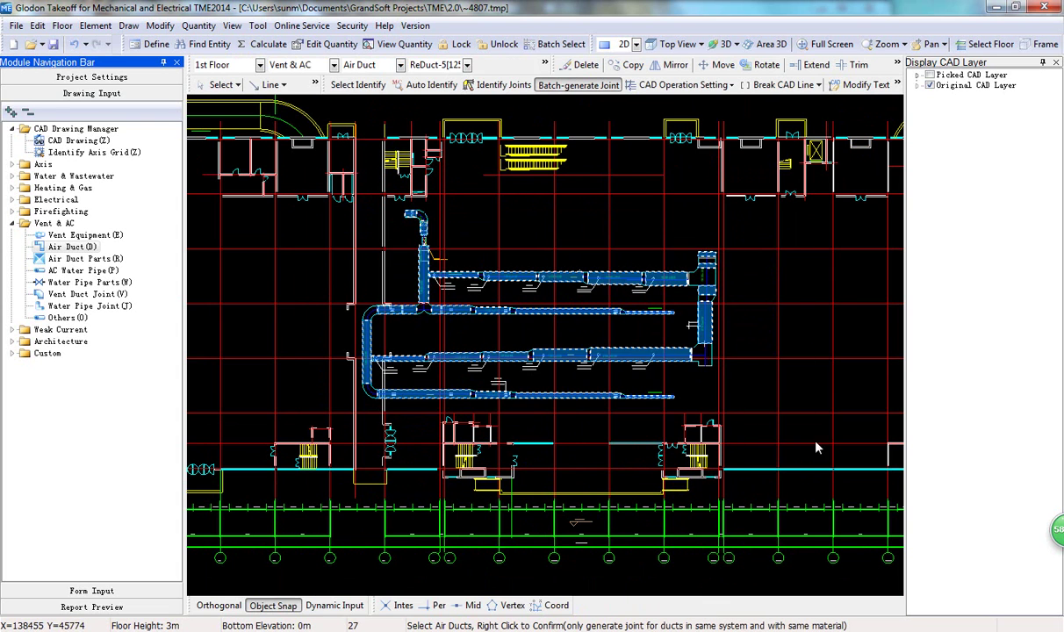
right_click(787, 396)
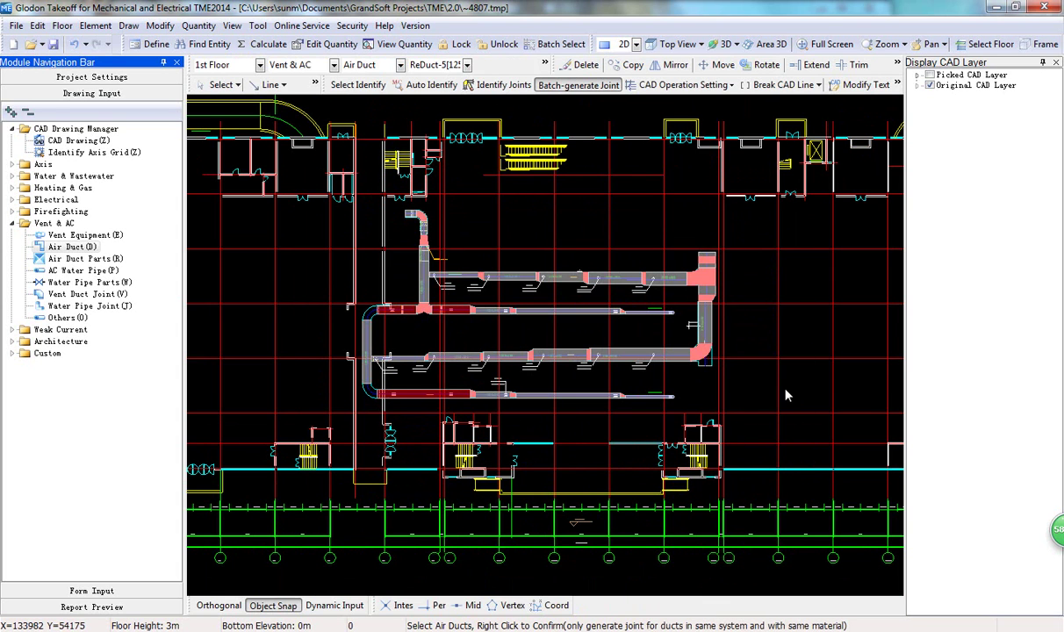
left_click(499, 85)
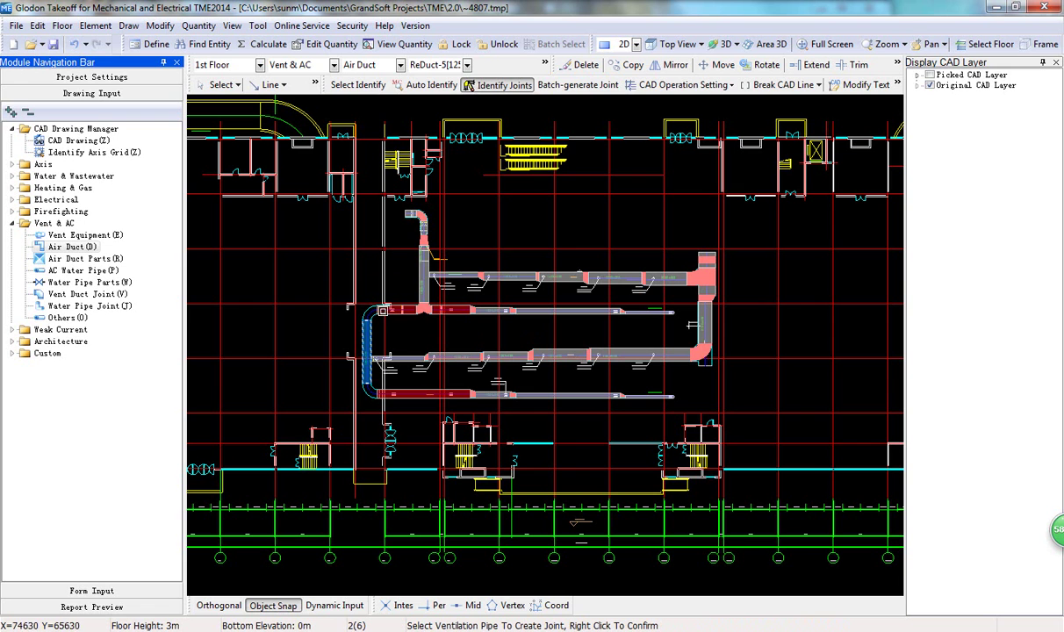
right_click(383, 311)
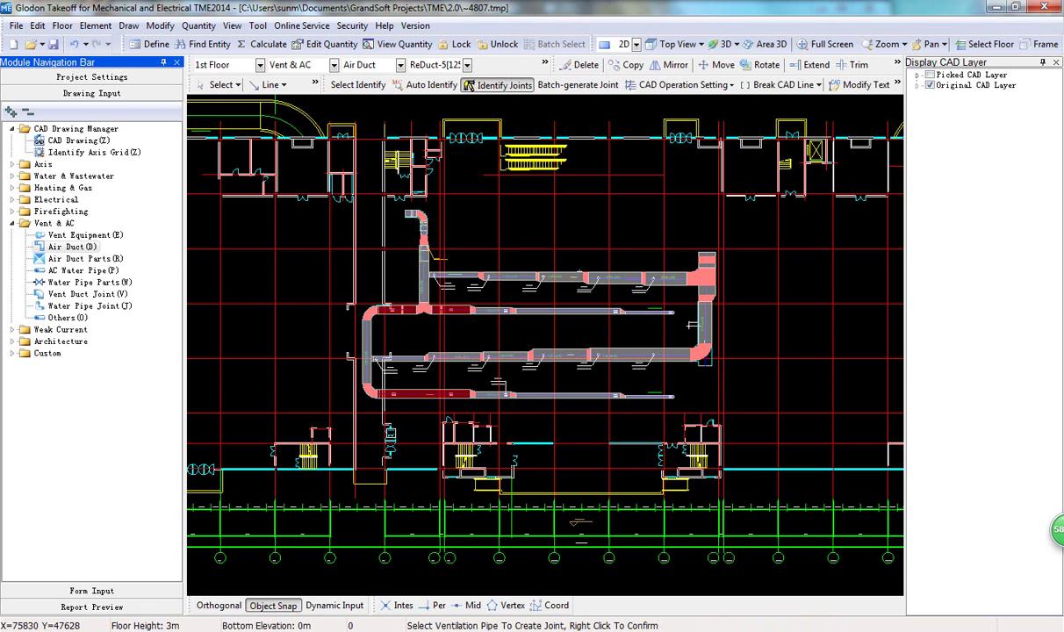
Step: Under Air Duct Parts, mark-identify the grille symbol together with its FK-1 label
key("r")
scroll(600, 360, "up", 6)
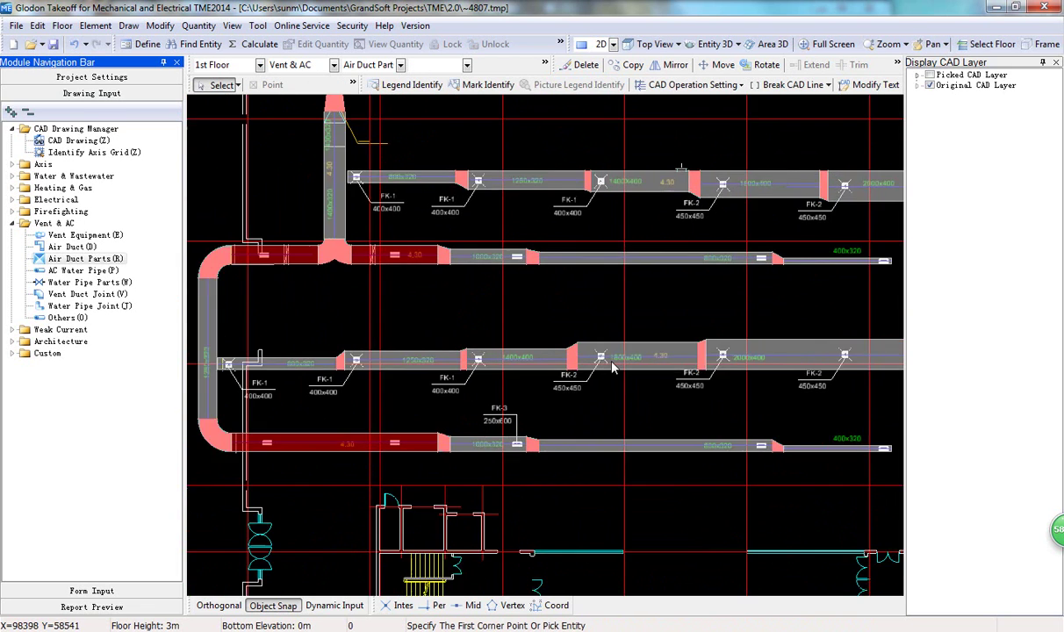
middle_click_drag(431, 415, 533, 369)
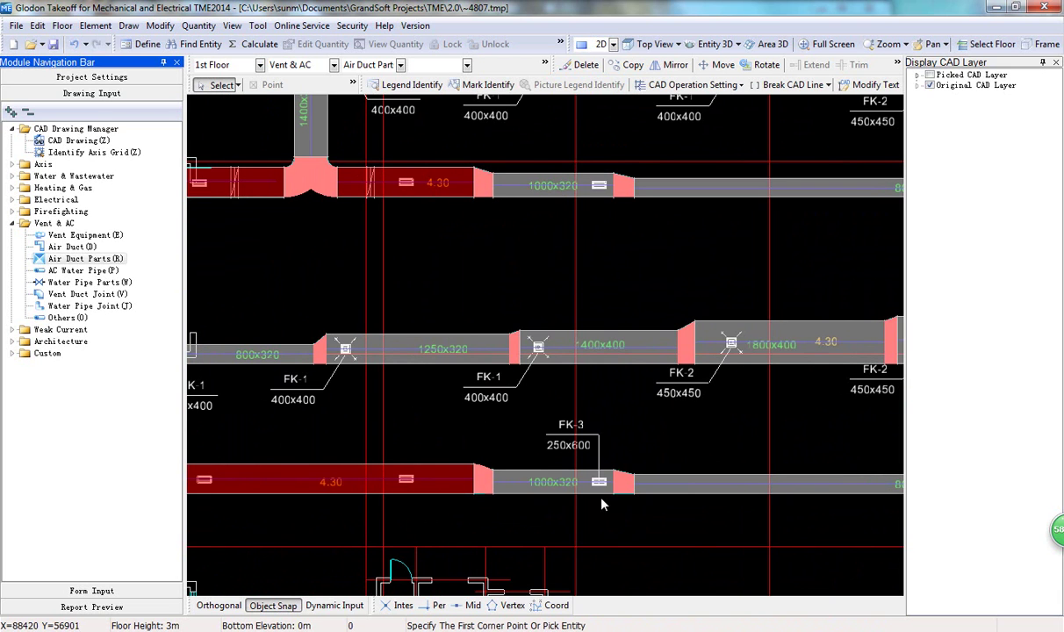
middle_click_drag(609, 373, 550, 328)
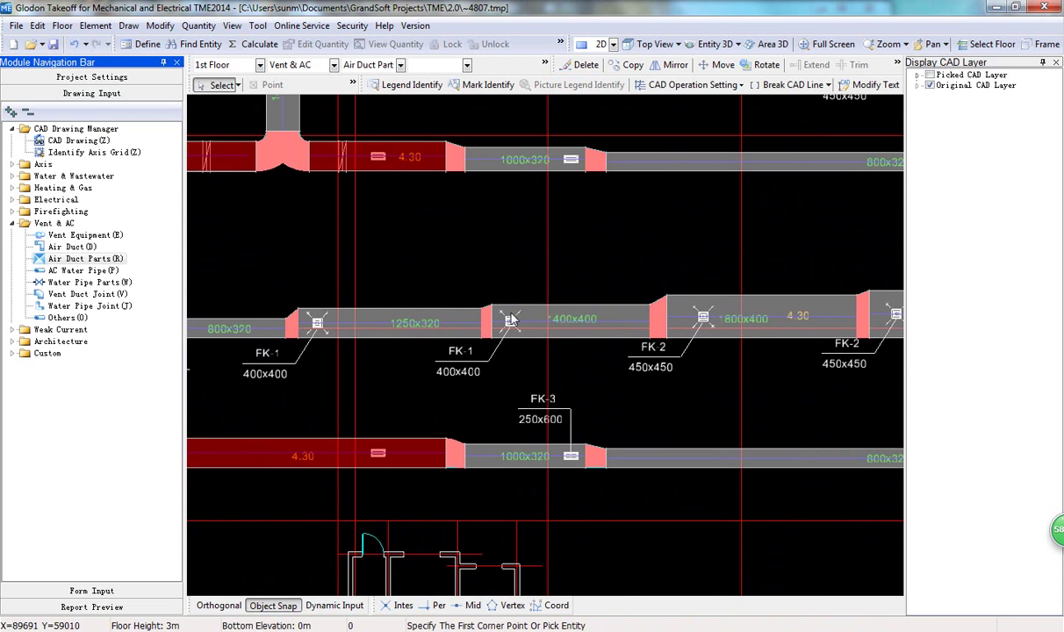
middle_click_drag(474, 301, 666, 292)
left_click(488, 85)
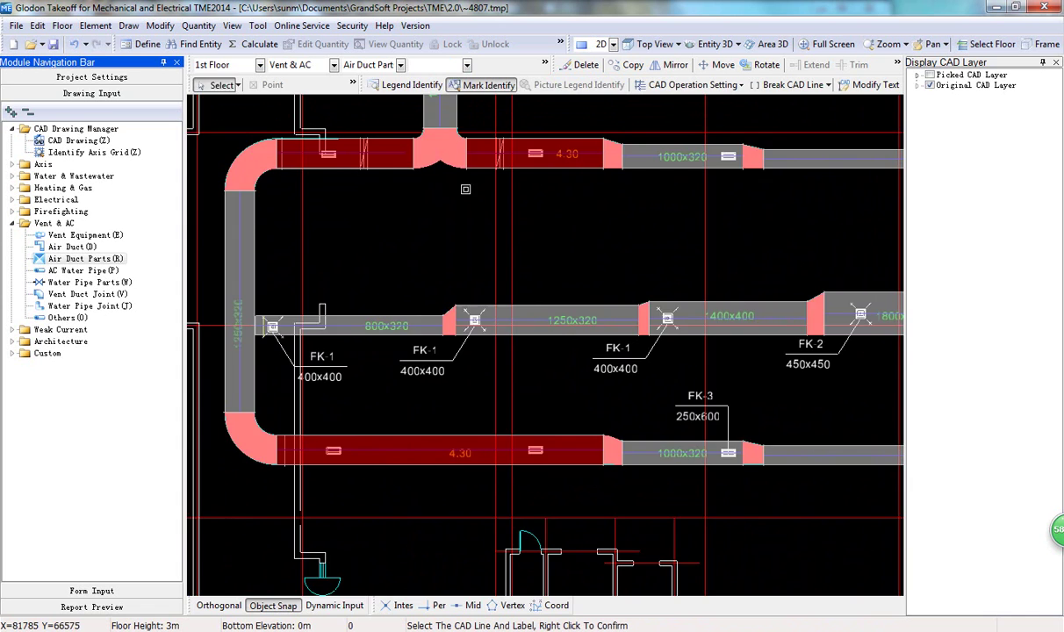
scroll(487, 336, "up", 3)
left_click(481, 349)
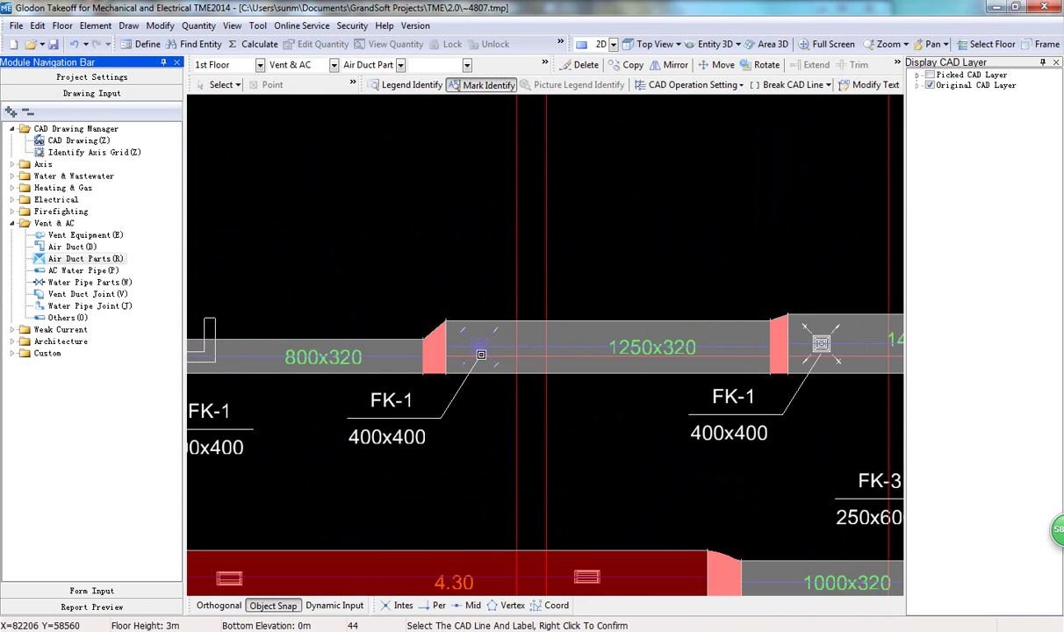
left_click(380, 401)
right_click(469, 447)
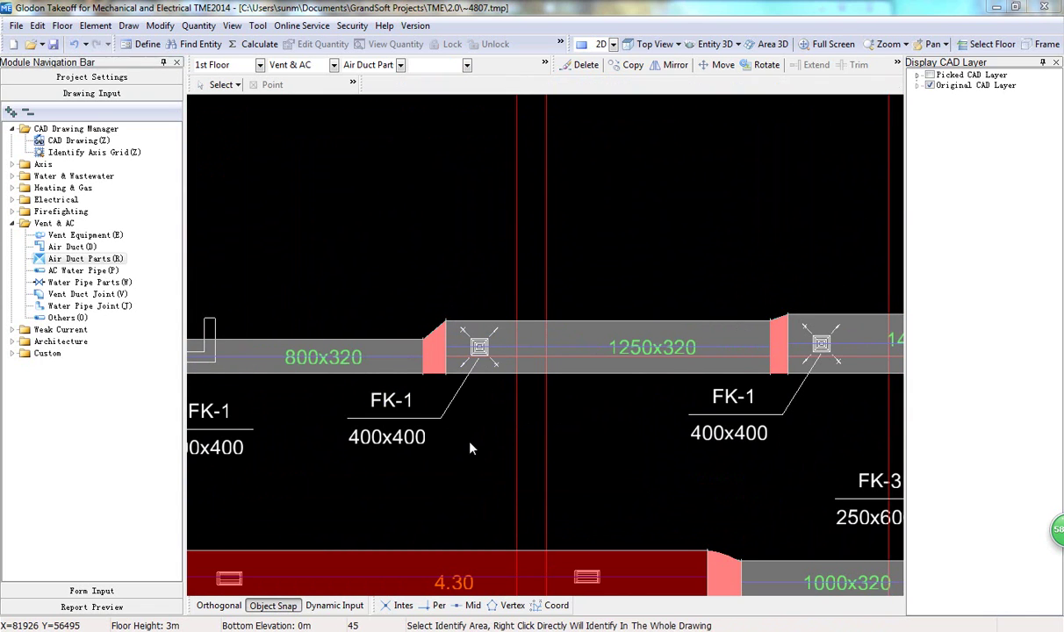
Step: Define a new FK-1 air vent with specification 400*400, identifying 6 grilles
left_click(70, 69)
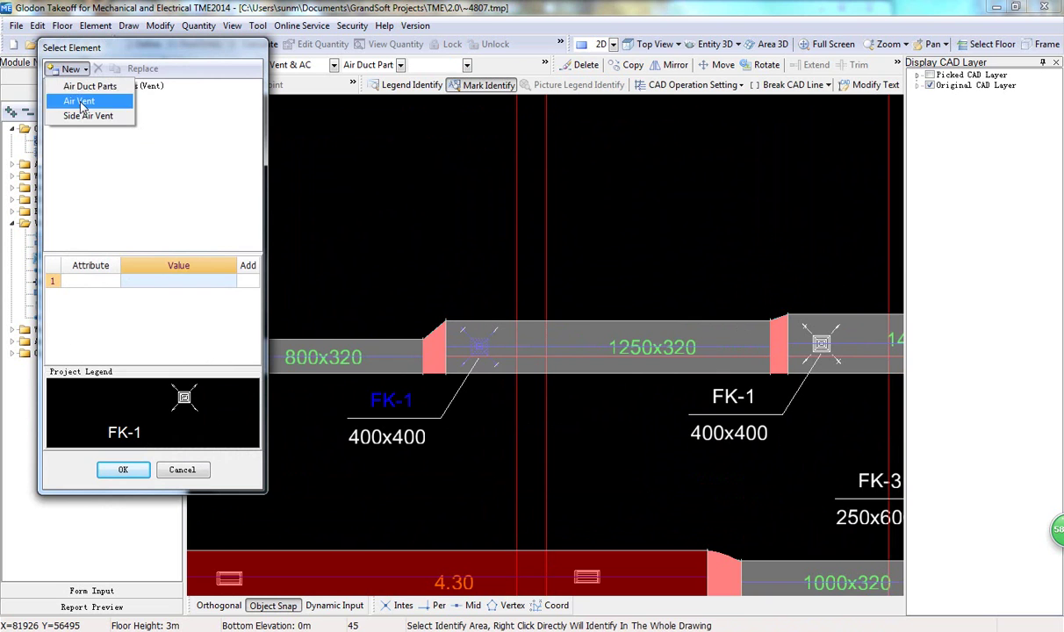
left_click(78, 100)
left_click(144, 281)
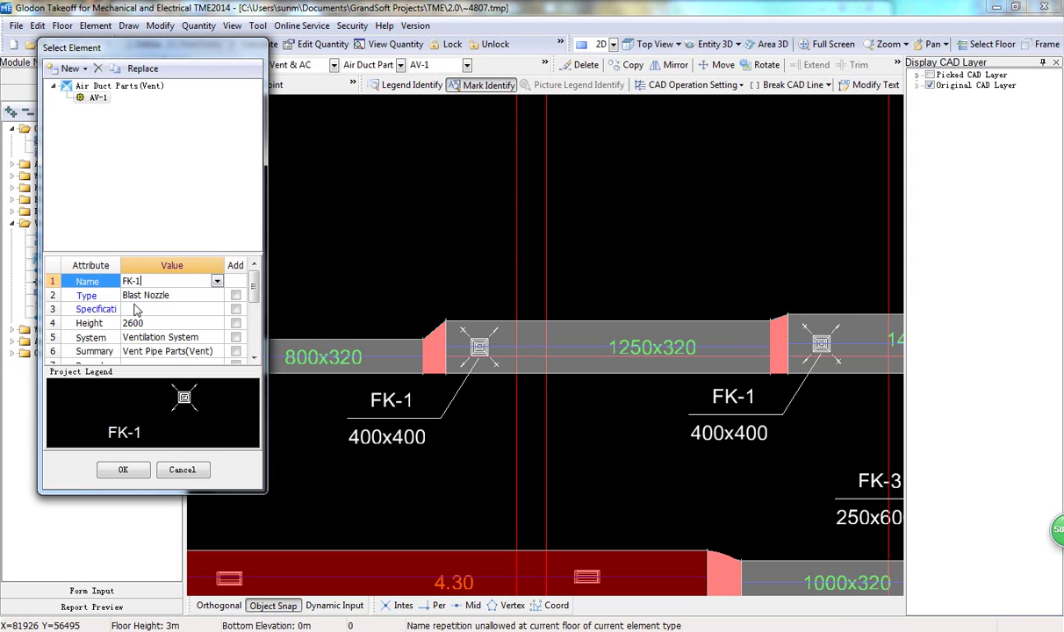
left_click(136, 309)
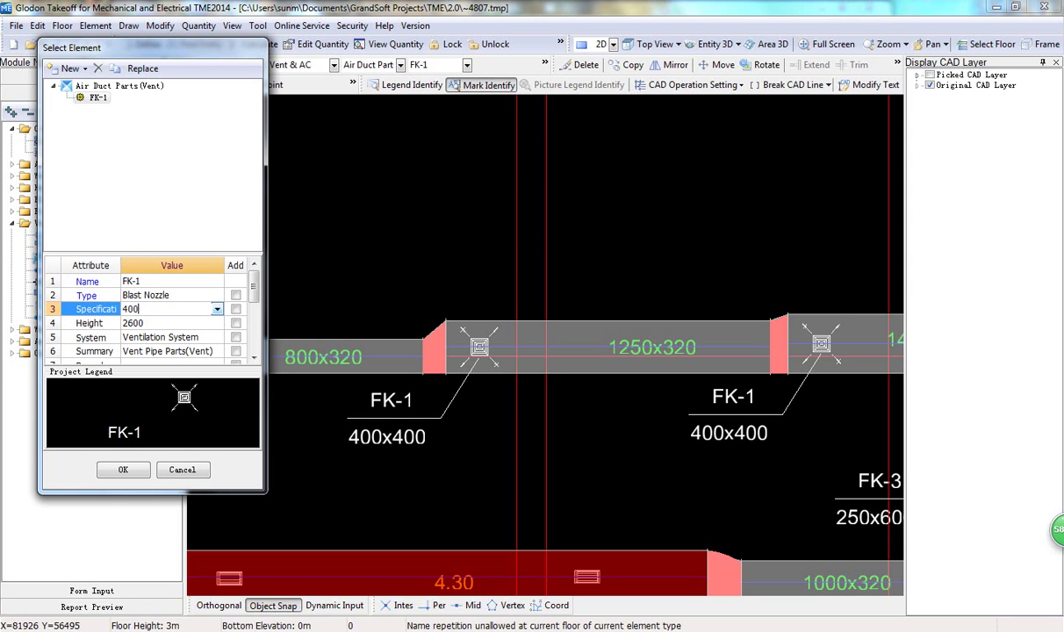
left_click(123, 470)
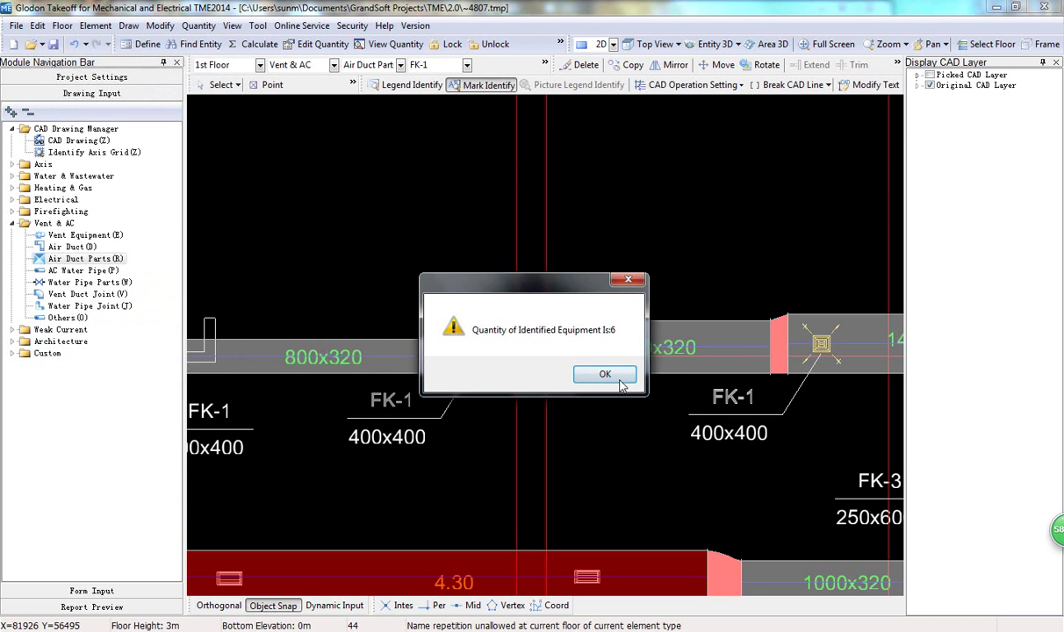
Step: Dismiss the FK-1 count and mark the FK-2 grille symbol with its label
left_click(620, 380)
scroll(624, 380, "down", 5)
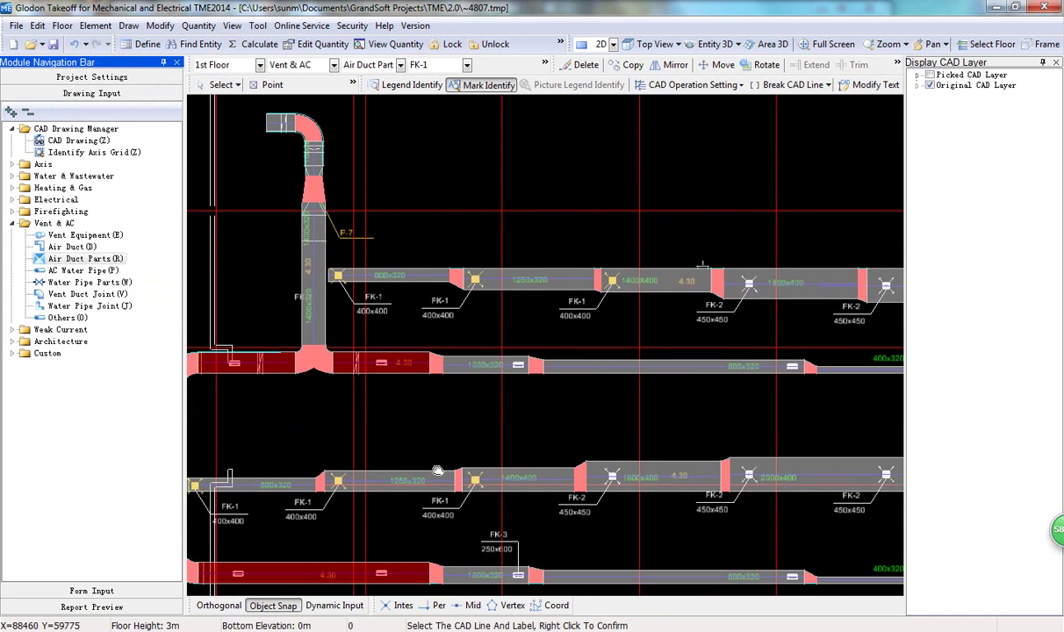
middle_click_drag(438, 471, 507, 196)
scroll(421, 416, "up", 4)
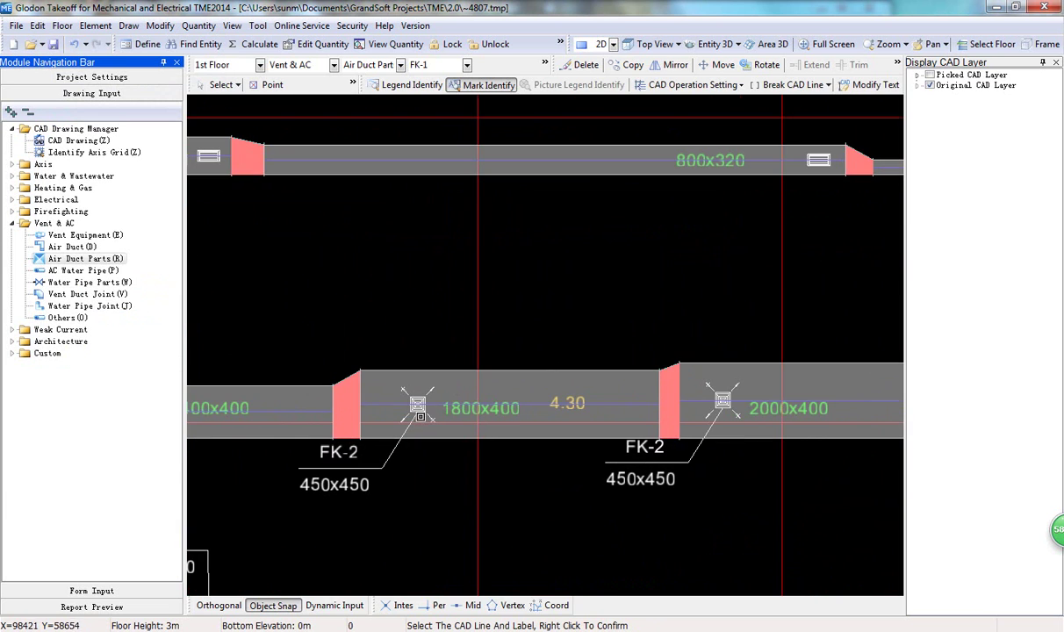
left_click(418, 408)
left_click(339, 451)
right_click(407, 498)
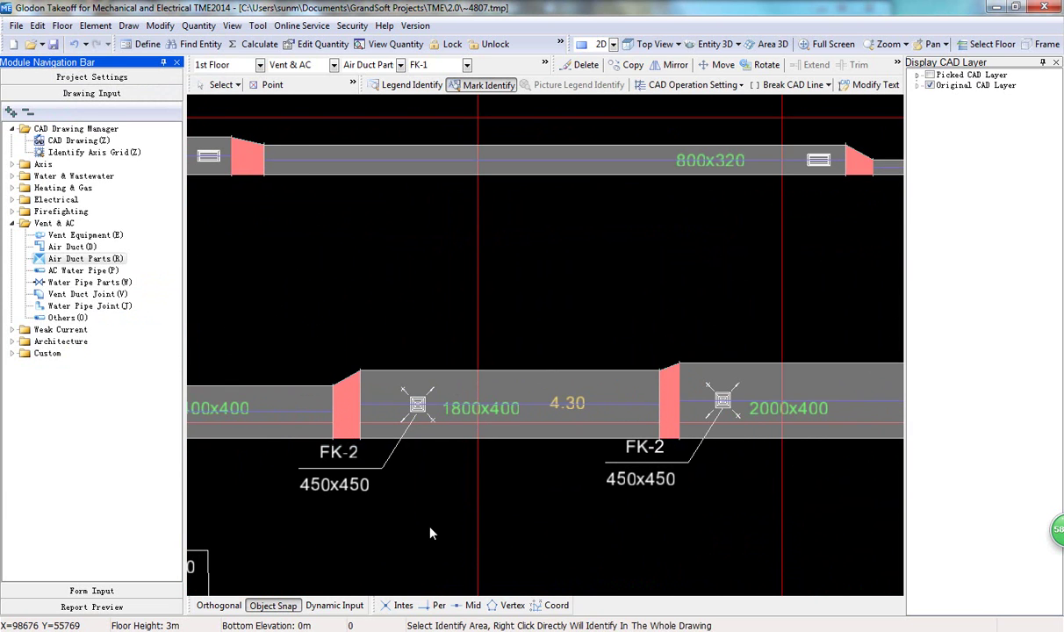
Step: Create a new FK-2 air duct part at 450*450, identifying five grilles
right_click(407, 497)
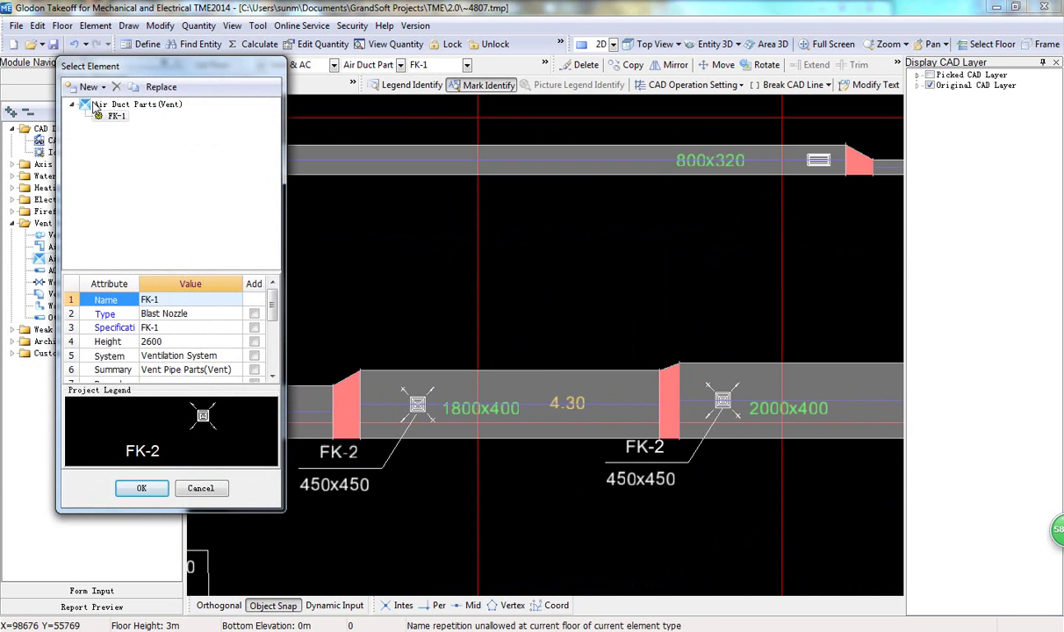
left_click(88, 87)
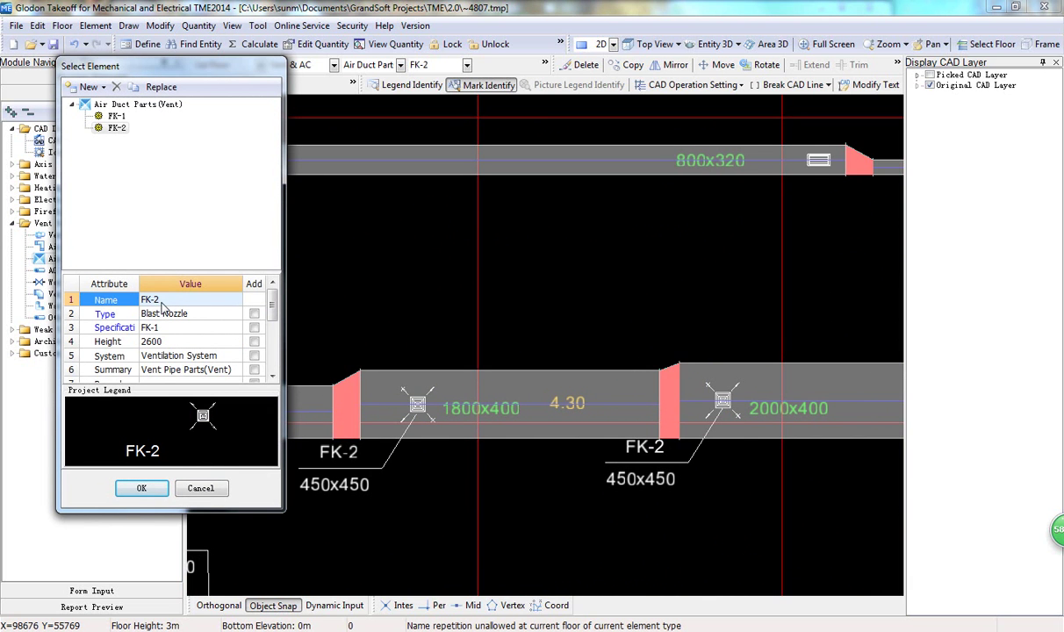
left_click(177, 370)
left_click(143, 489)
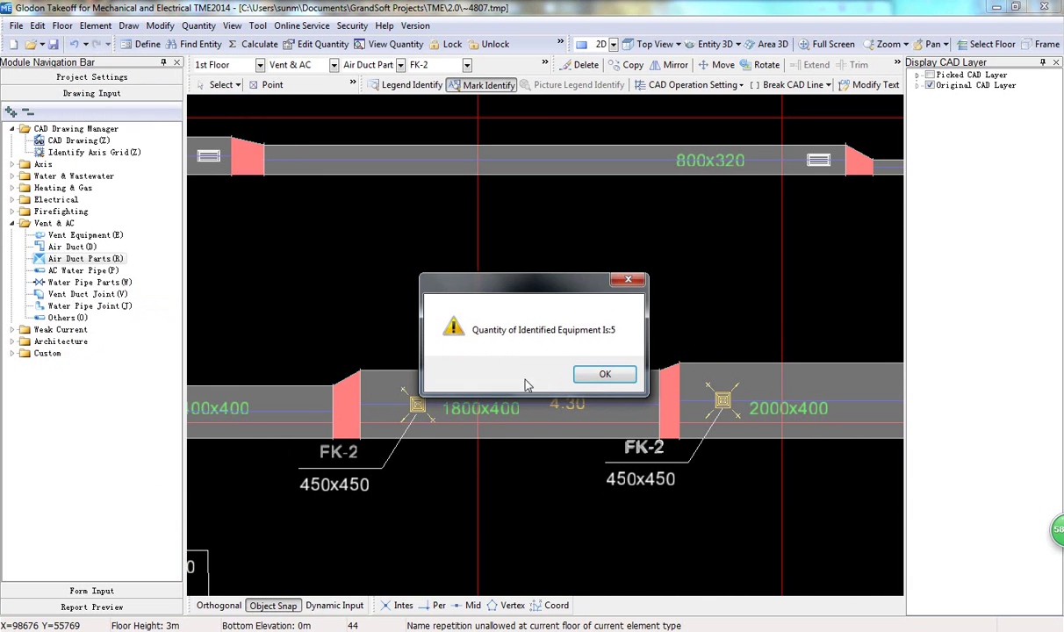
left_click(599, 372)
Step: Legend-identify the grille symbol on the red lower duct
scroll(562, 390, "down", 5)
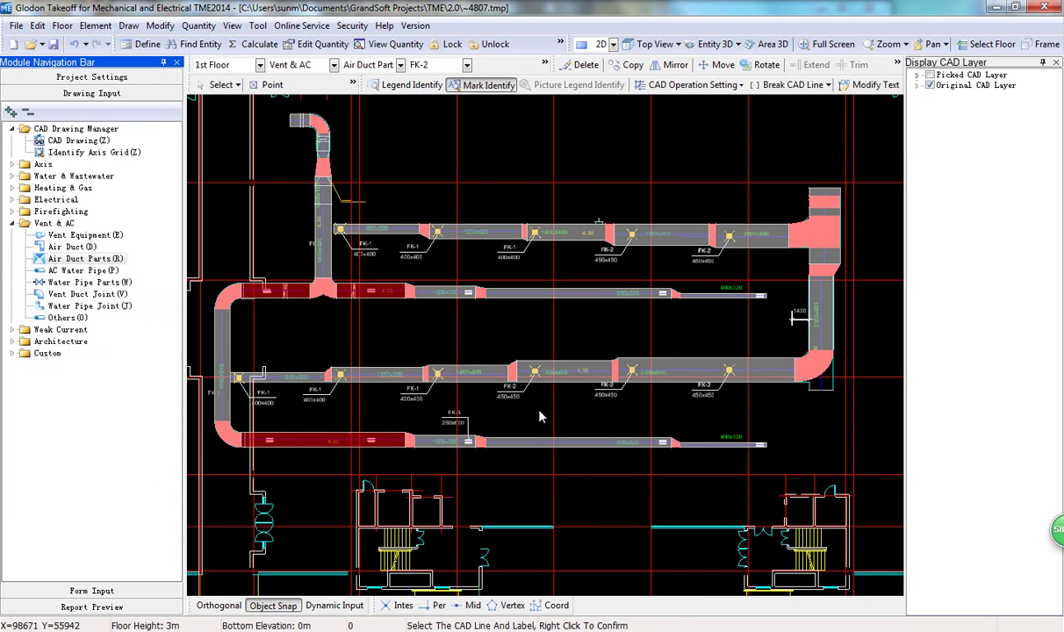
scroll(475, 422, "up", 4)
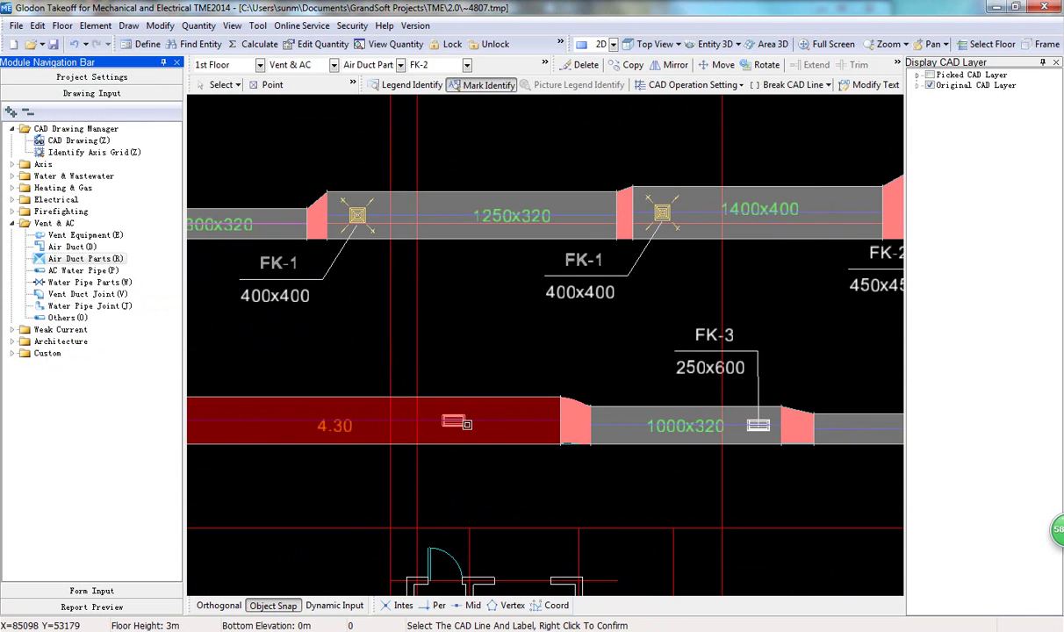
left_click(407, 85)
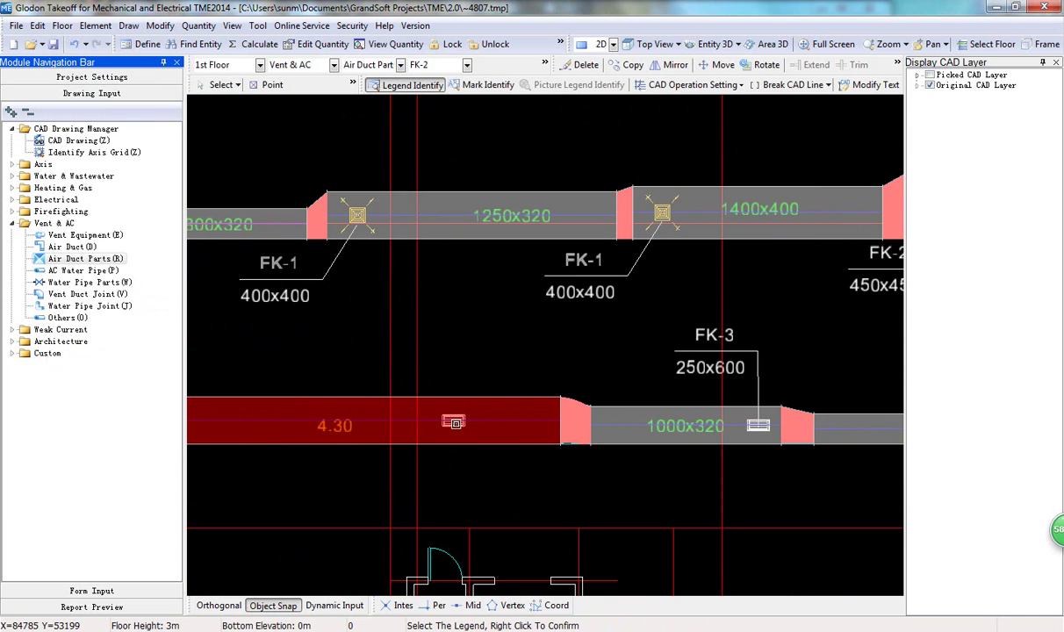
left_click(453, 421)
right_click(447, 438)
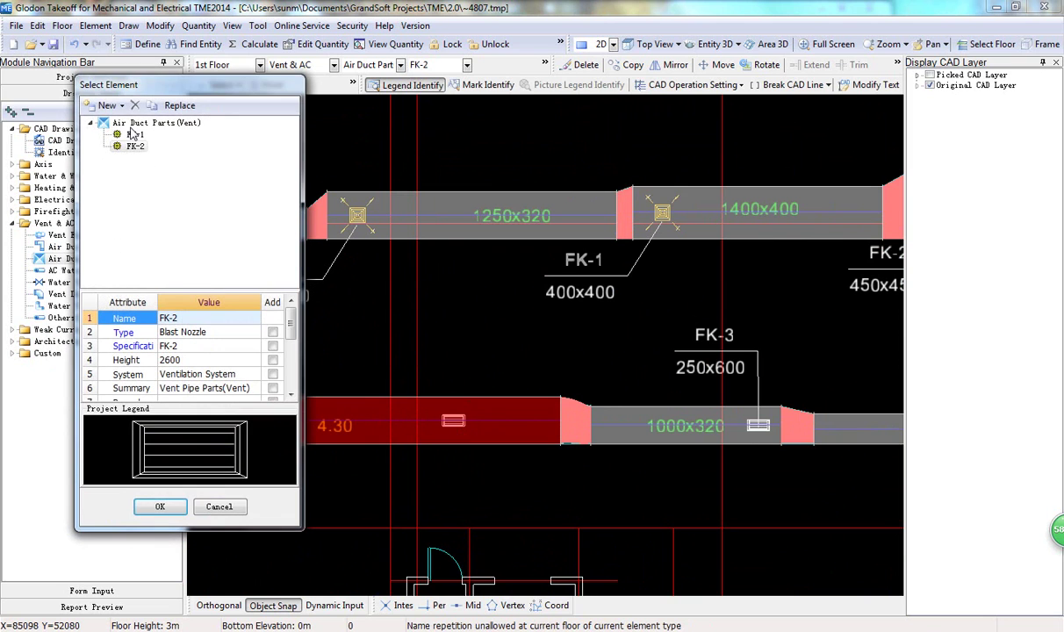
Step: Add it as a new FK-3 part with specification 250*600 and identify its grilles
left_click(153, 107)
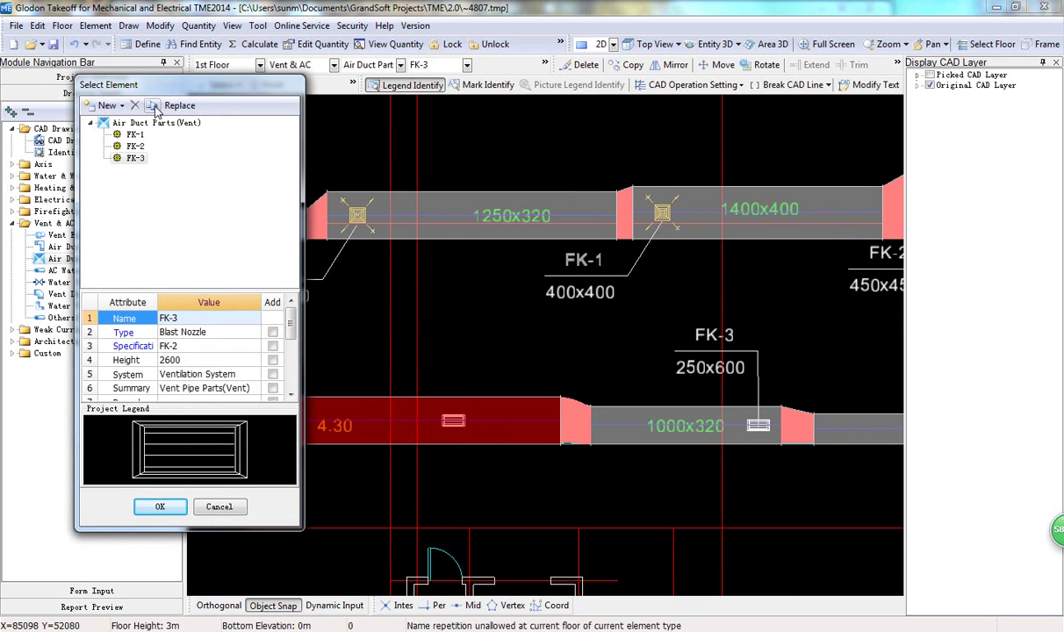
left_click(180, 347)
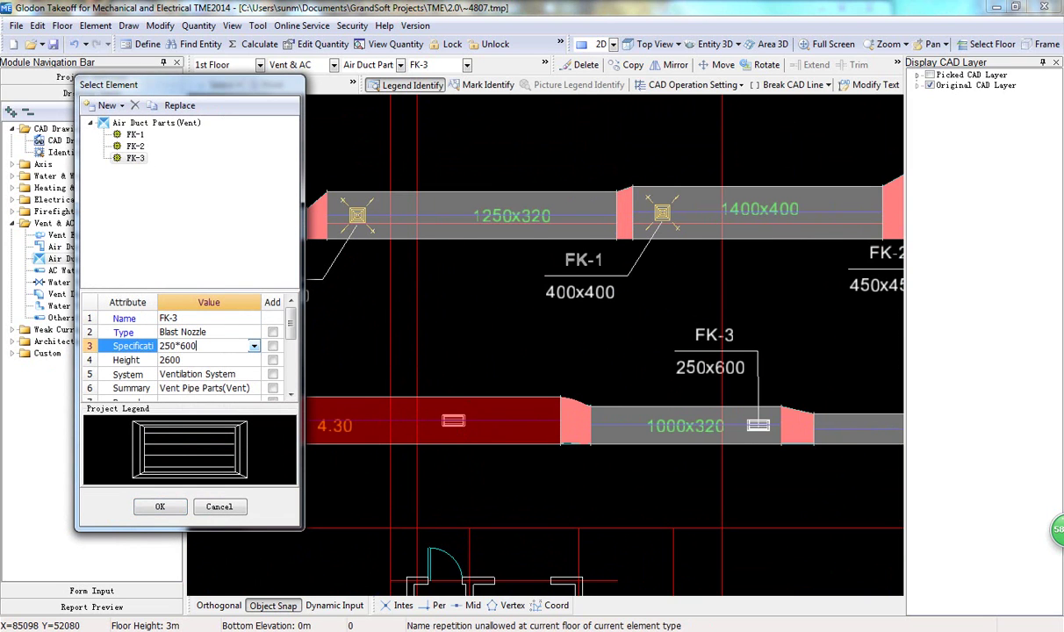
left_click(201, 361)
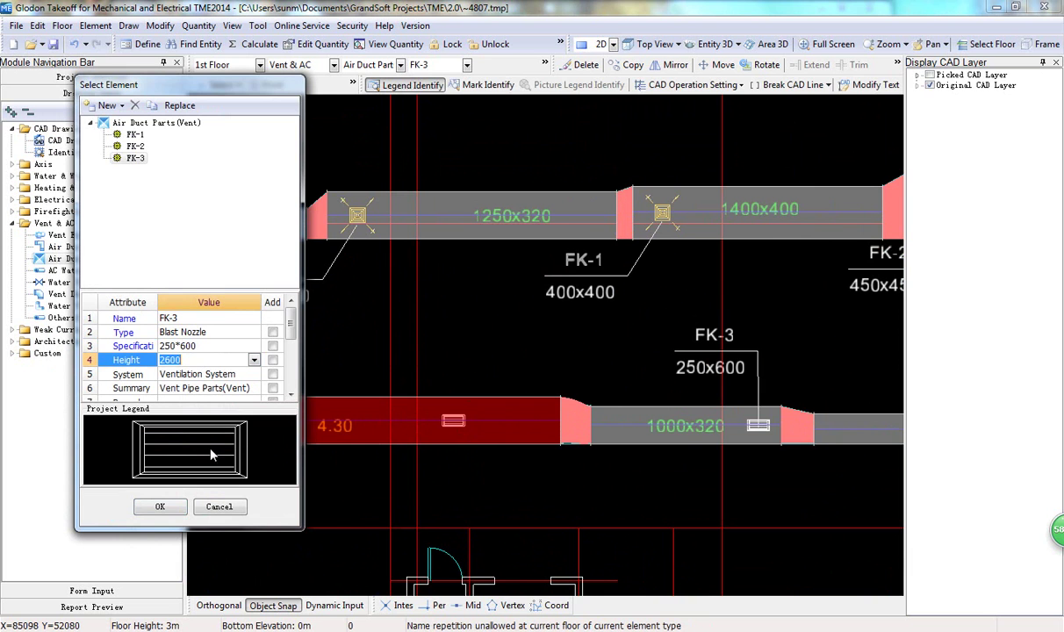
left_click(159, 508)
left_click(608, 375)
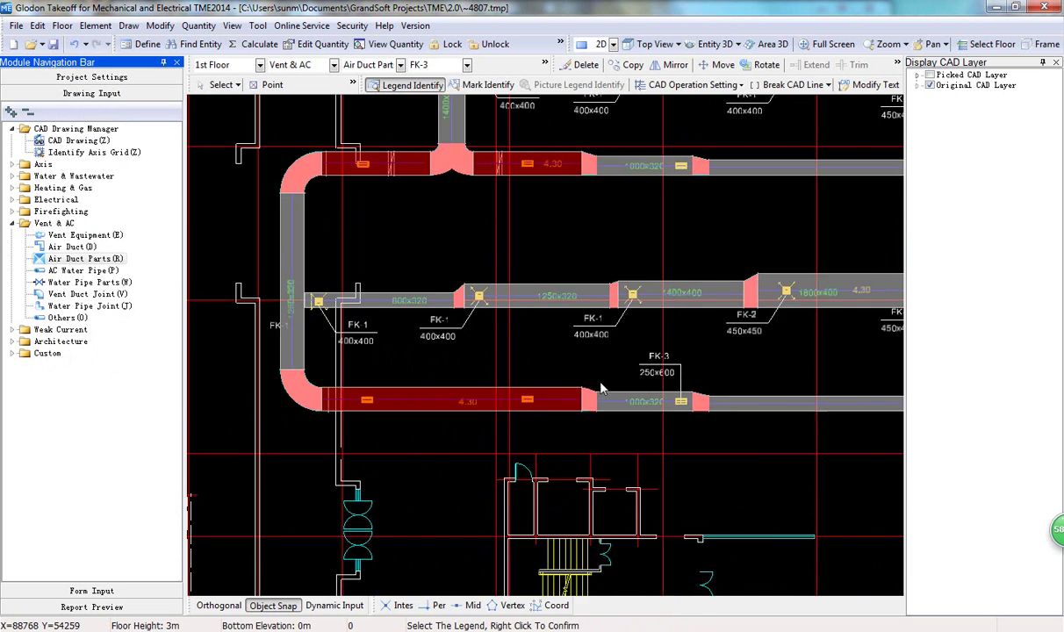
scroll(602, 389, "down", 3)
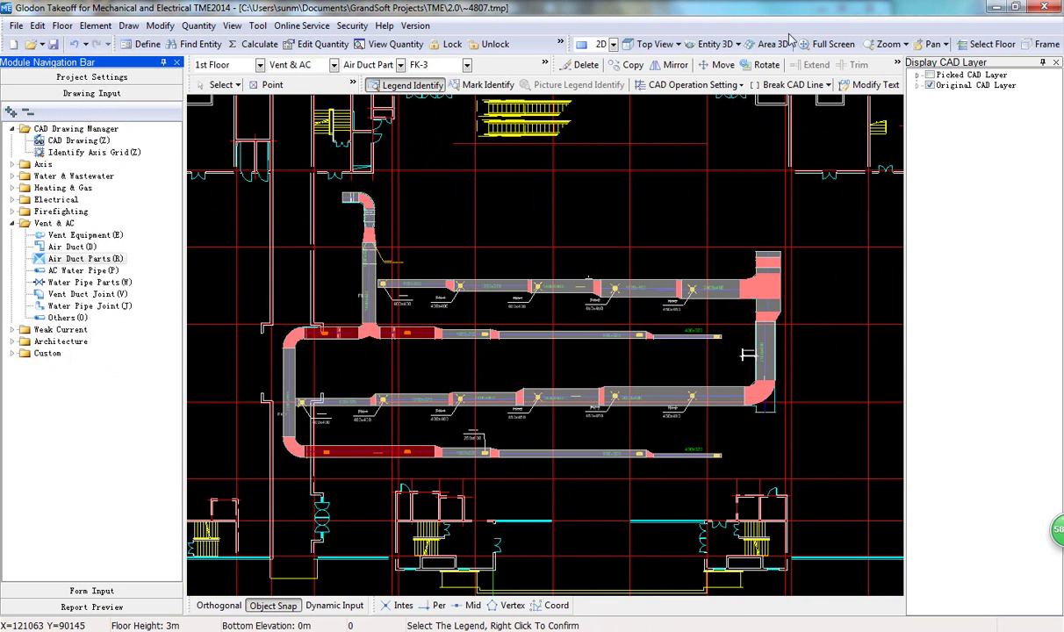
Step: Show the identified ducts and grilles in Entity 3D and orbit to a steeper angle
left_click(713, 44)
left_click_drag(544, 342, 535, 368)
scroll(537, 377, "up", 3)
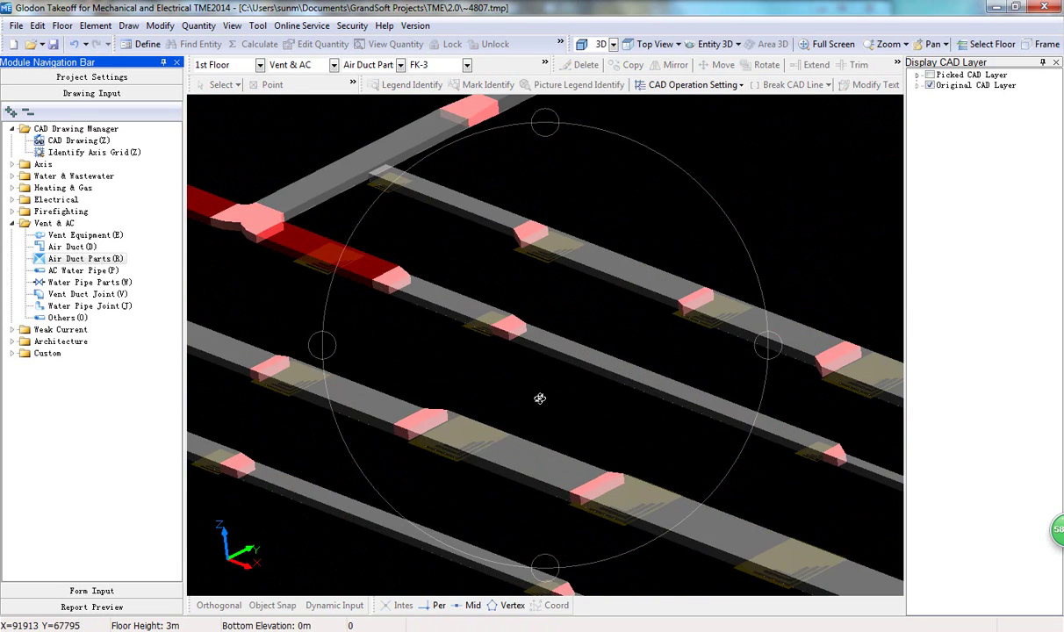
scroll(535, 447, "down", 2)
left_click_drag(535, 447, 619, 116)
Step: Return to top view and calculate quantities for the 1st Floor only
left_click(650, 44)
left_click(250, 44)
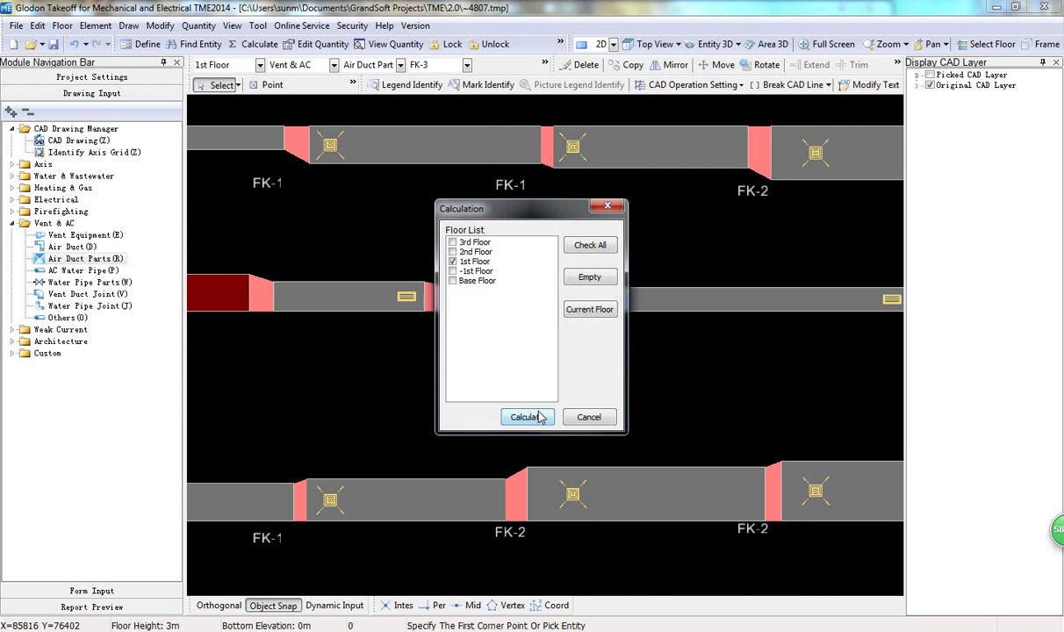
left_click(537, 418)
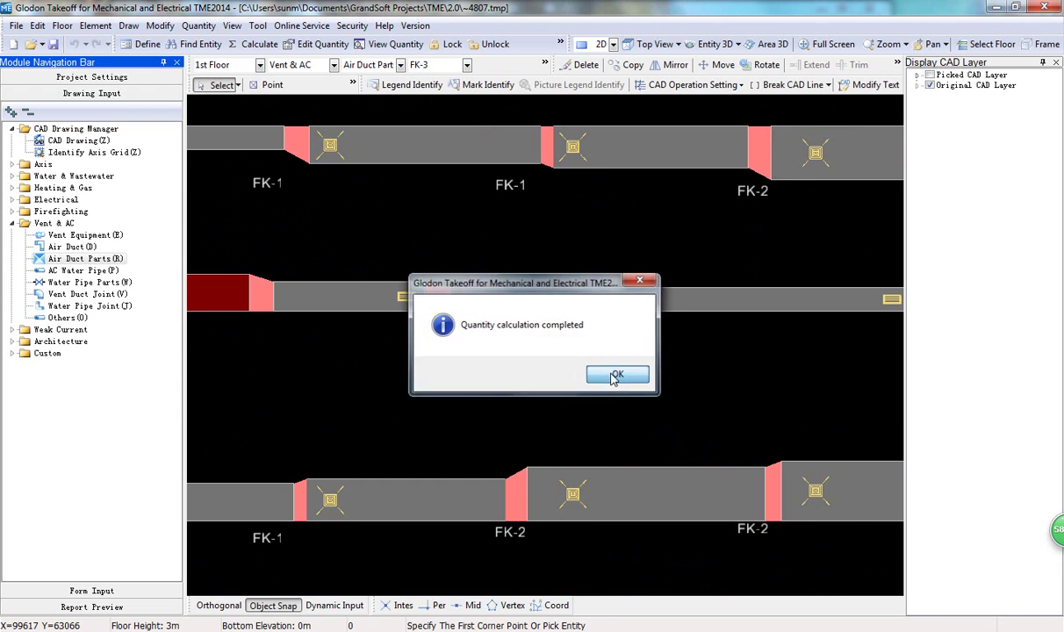
left_click(616, 375)
Step: Pan the duct layout down slightly and bring up the Report Preview
scroll(562, 377, "down", 5)
middle_click_drag(545, 383, 547, 406)
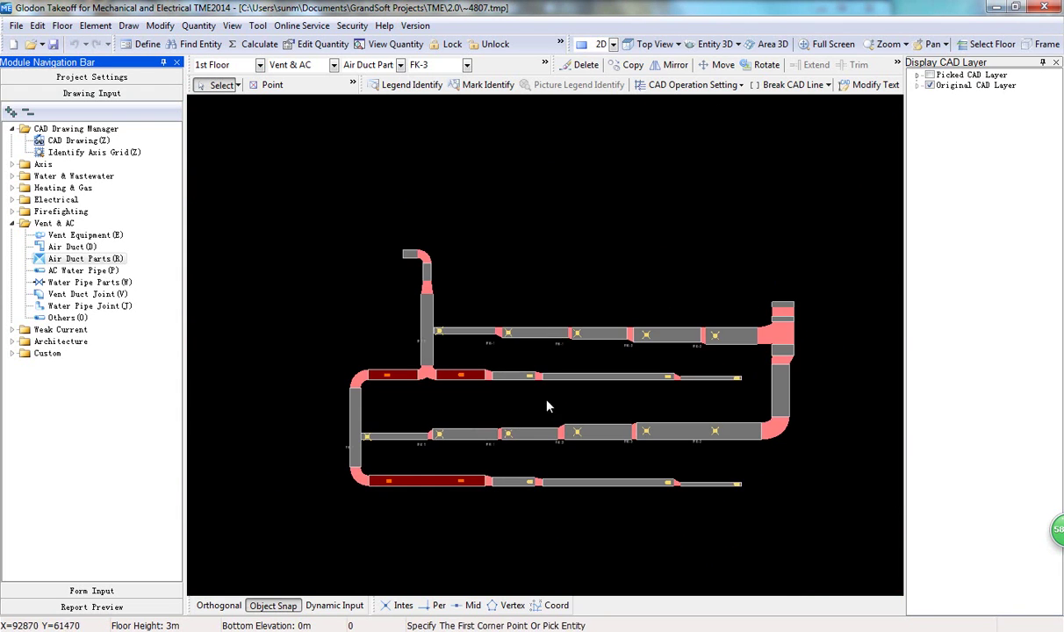
left_click(92, 607)
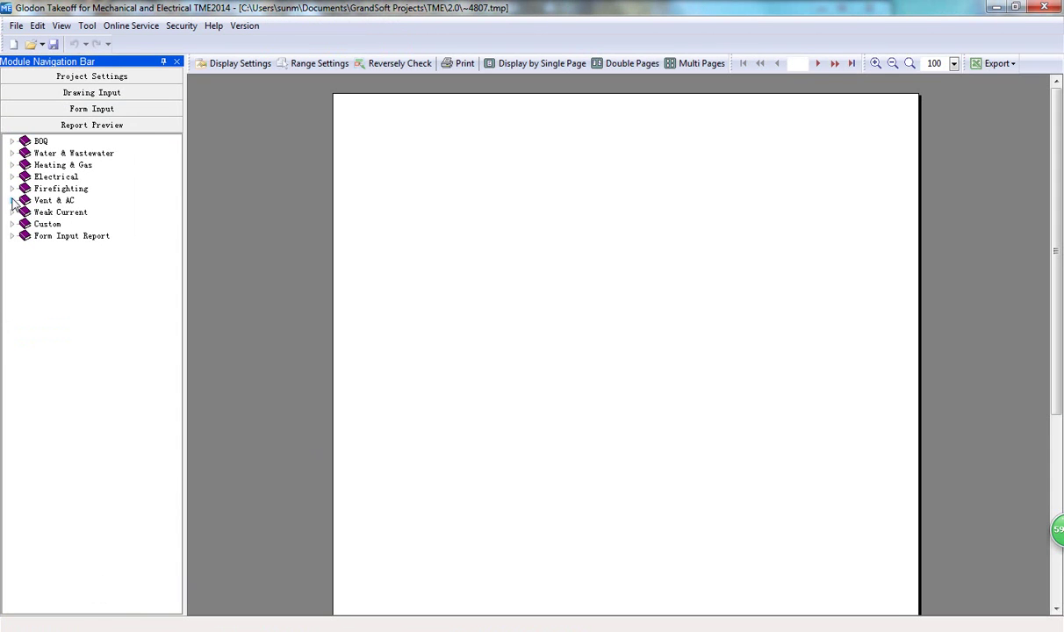
Step: Display the Vent & AC Air Duct(Vent)(System) summary showing ReDuct lengths and areas
left_click(13, 201)
left_click(26, 213)
left_click(67, 223)
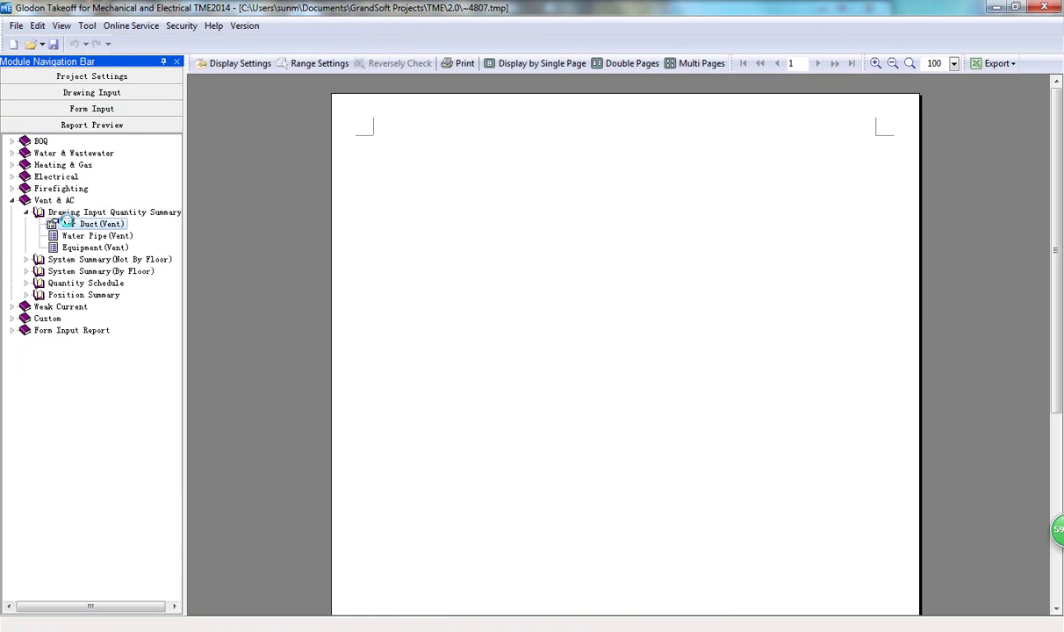
scroll(562, 334, "down", 3)
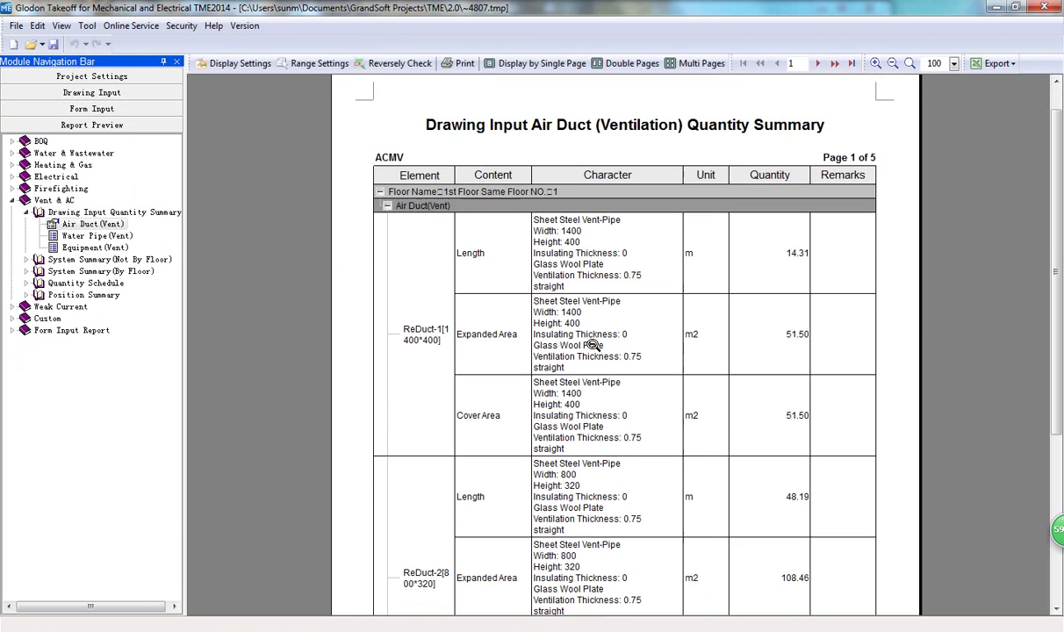
scroll(593, 360, "down", 2)
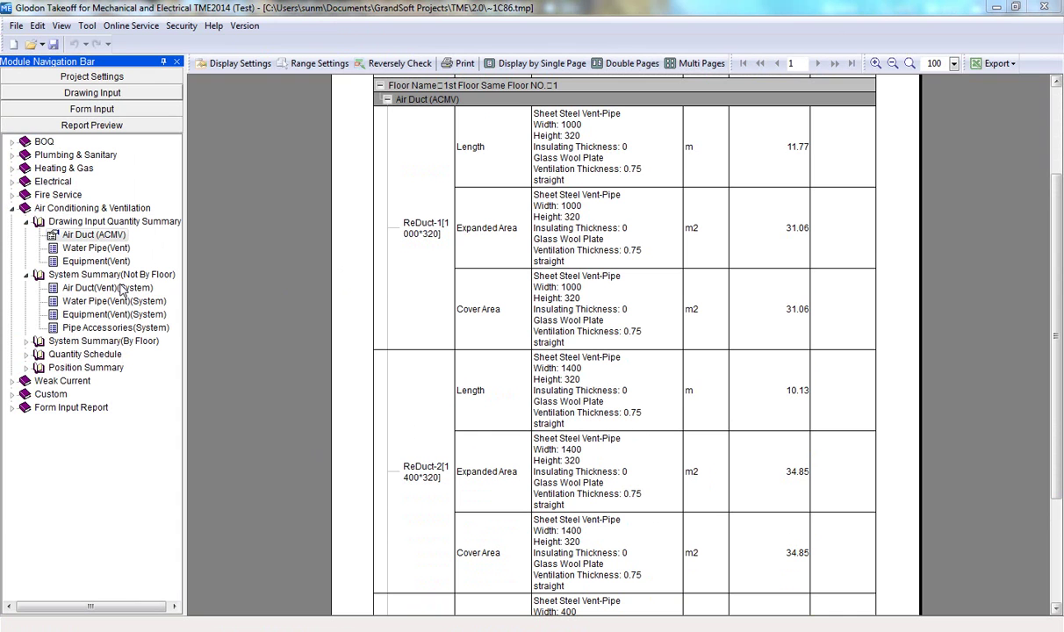
left_click(114, 289)
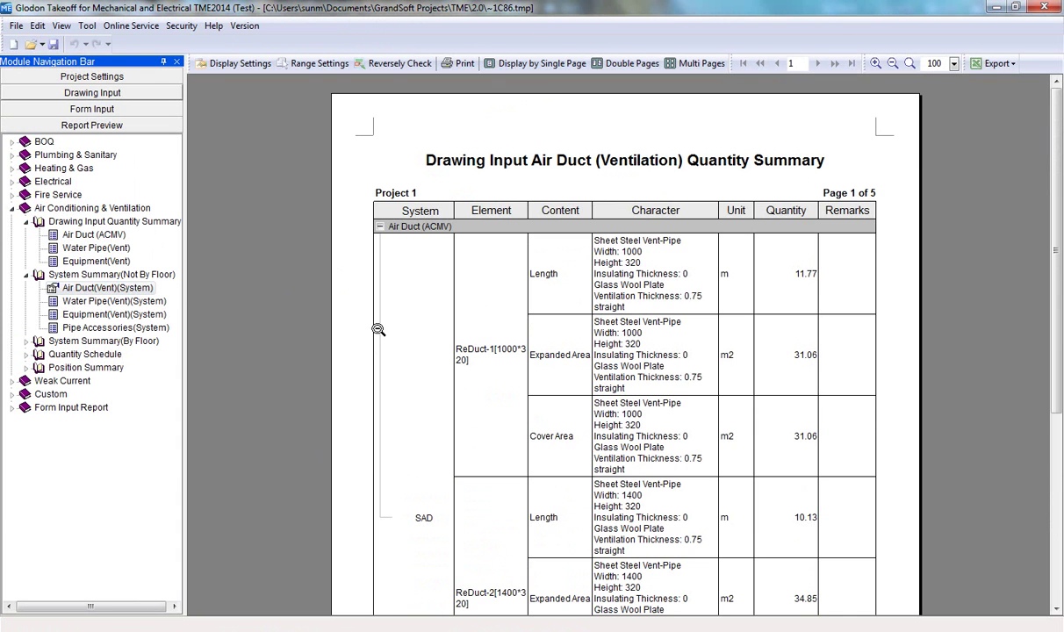
scroll(498, 377, "down", 4)
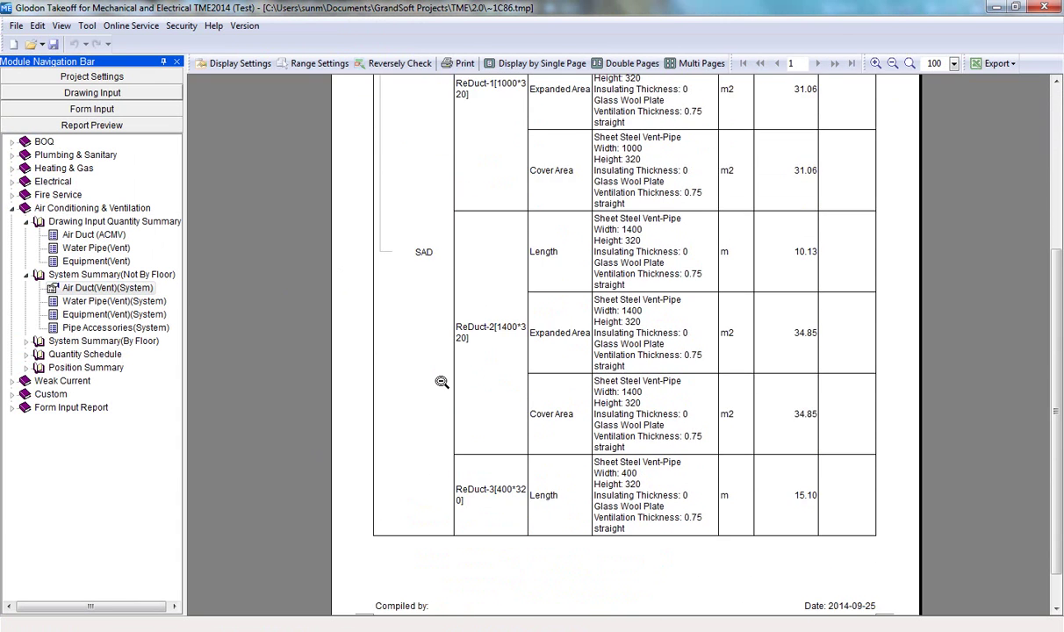
Step: Reverse-check the ReDuct-2 length to its duct in the drawing, then return to the report
left_click(397, 63)
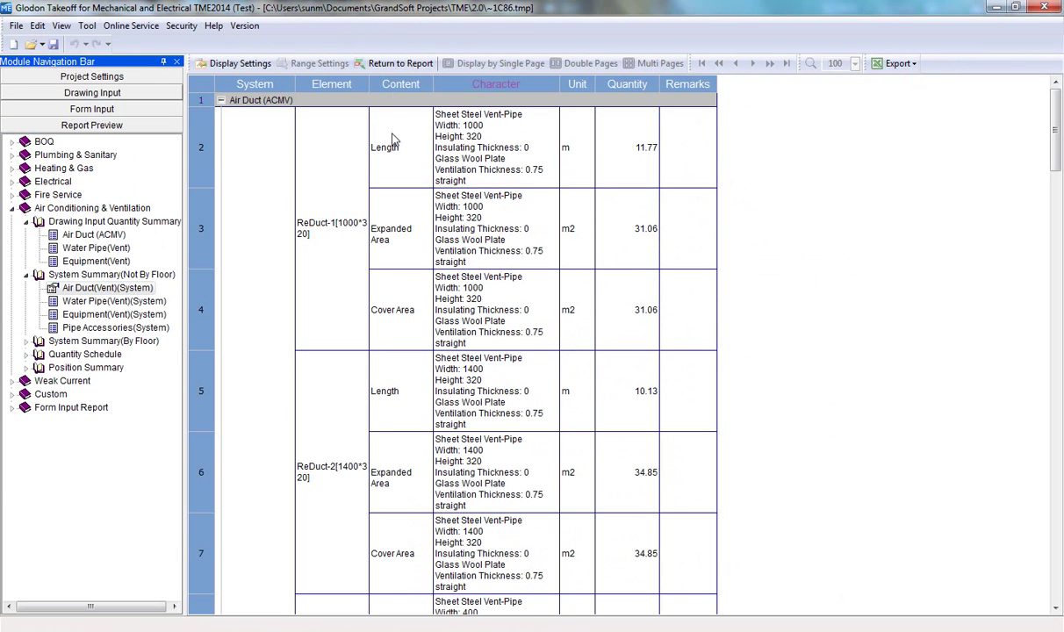
left_click(496, 417)
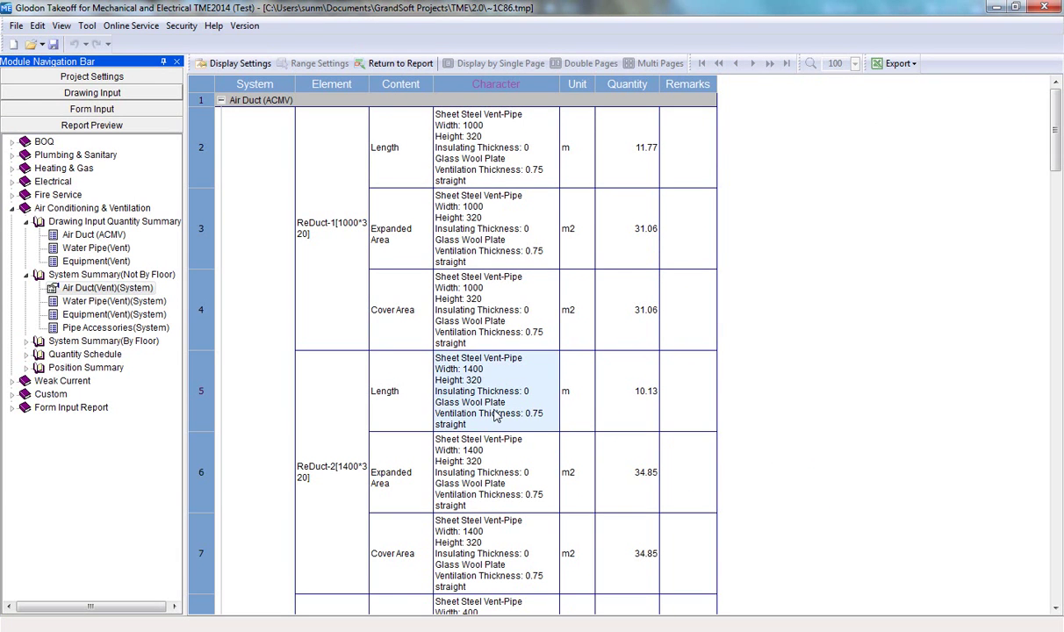
double_click(496, 416)
left_click_drag(357, 158, 818, 234)
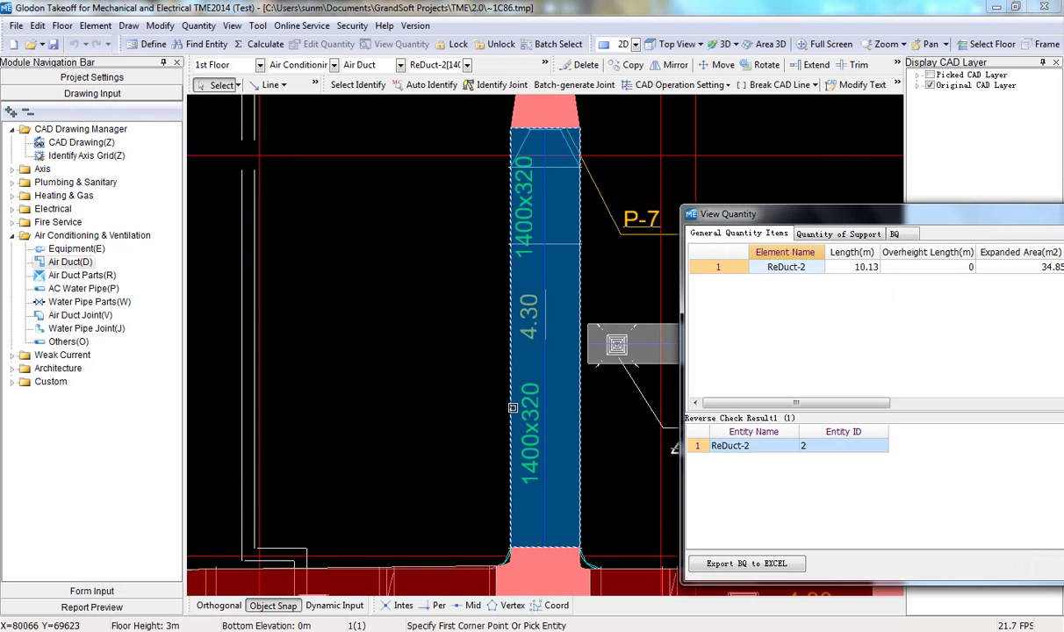
scroll(567, 415, "down", 5)
middle_click_drag(567, 416, 422, 266)
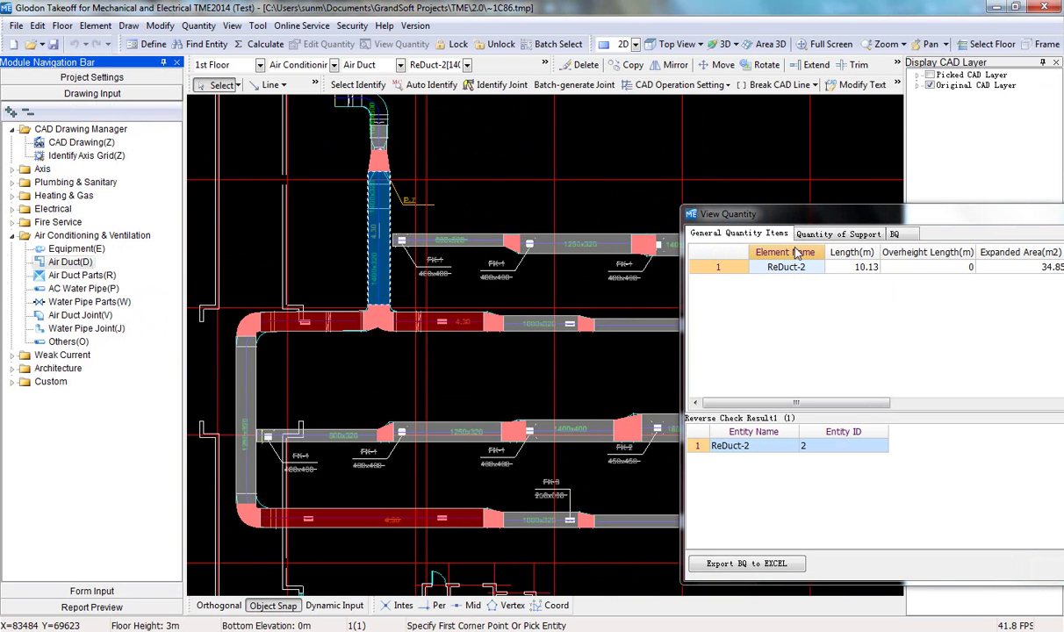
left_click_drag(856, 219, 546, 205)
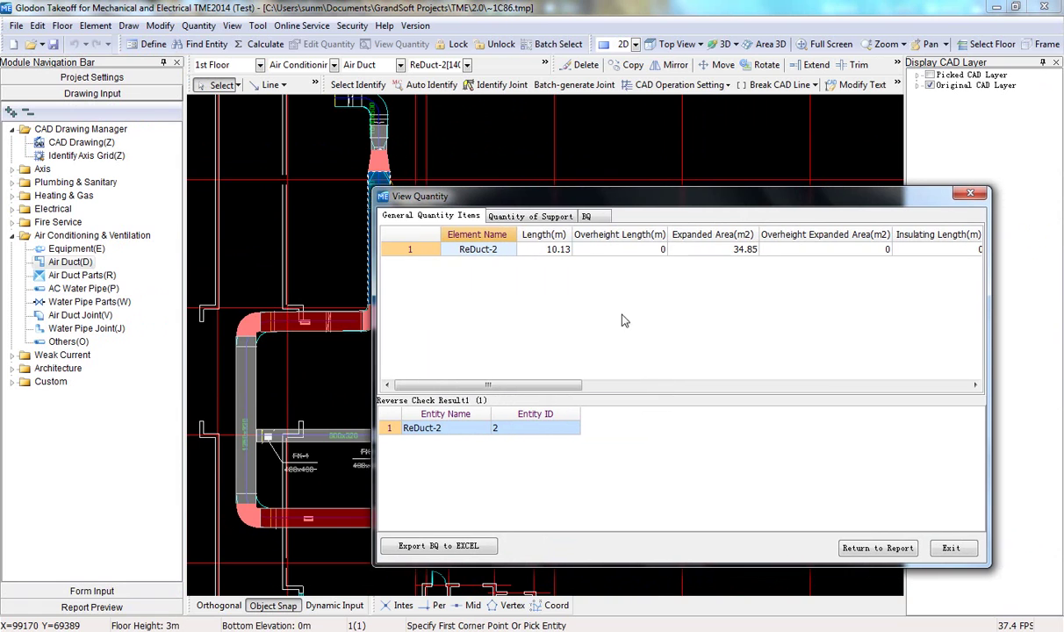
left_click(894, 549)
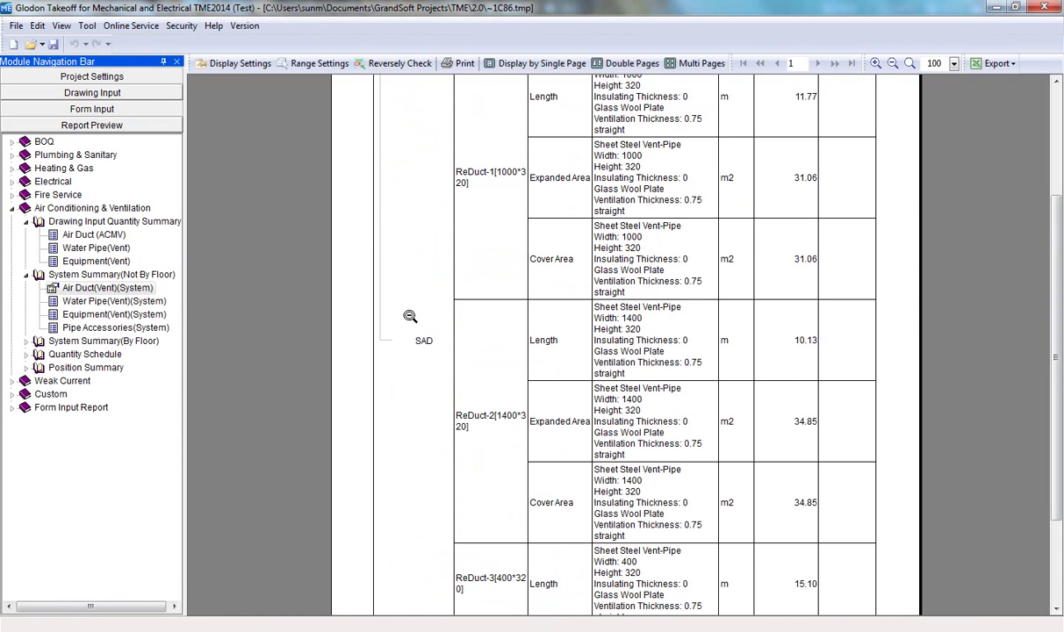
Step: Export the air duct system summary report to Excel as rptD673.xls
right_click(522, 333)
mouse_move(562, 339)
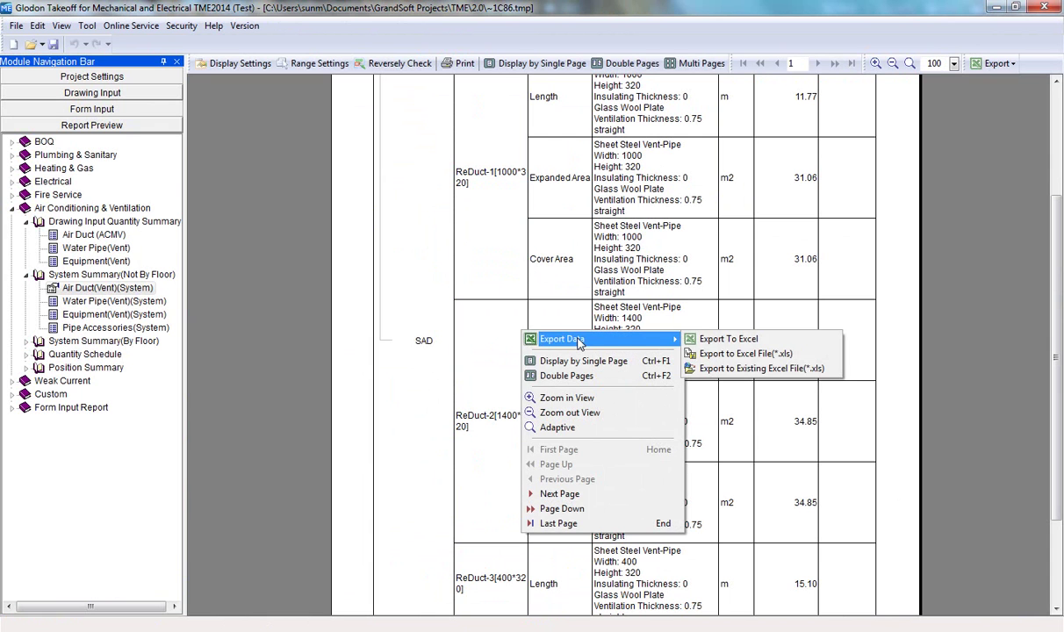
left_click(753, 342)
scroll(266, 391, "down", 3)
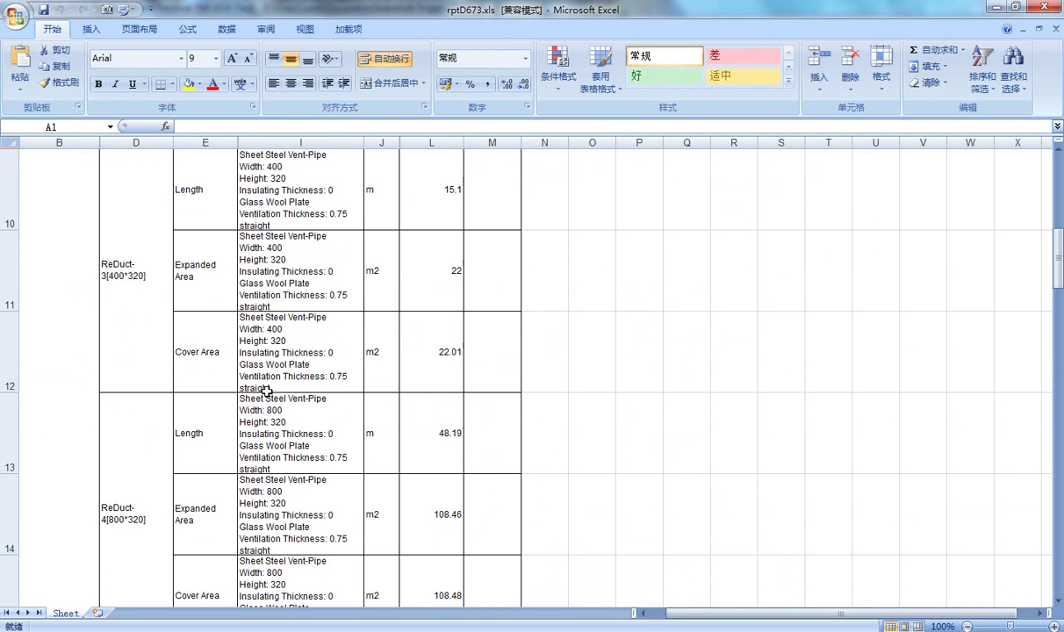